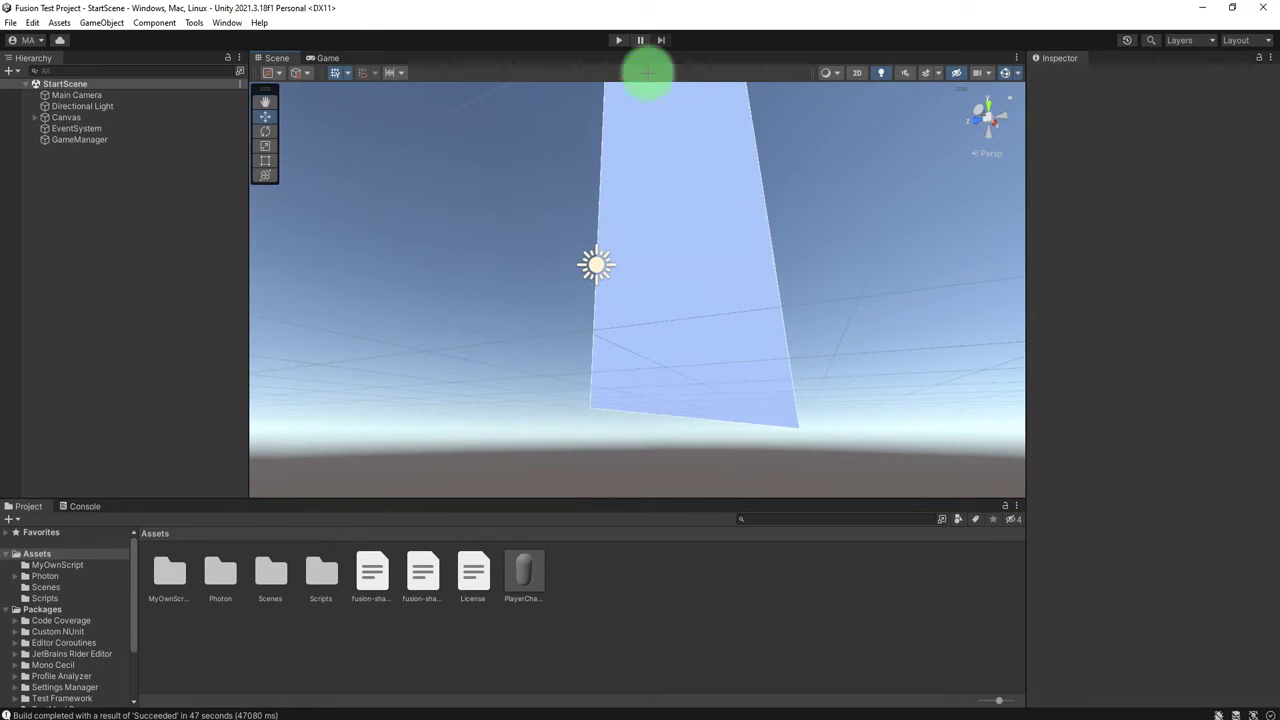
Enter play mode, replace SomeNickname with PlayerOne and join the MultiplayerGame scene.
left_click(619, 40)
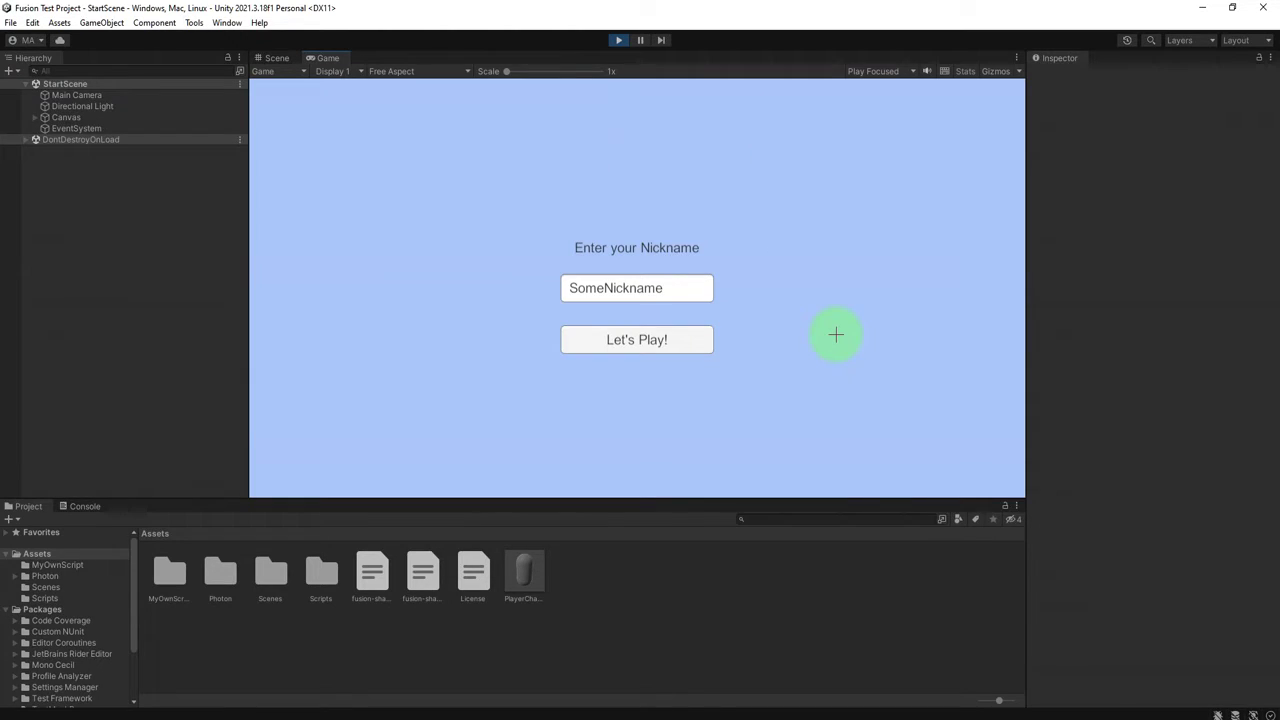
left_click(690, 292)
left_click(688, 290)
type("PlayerOne")
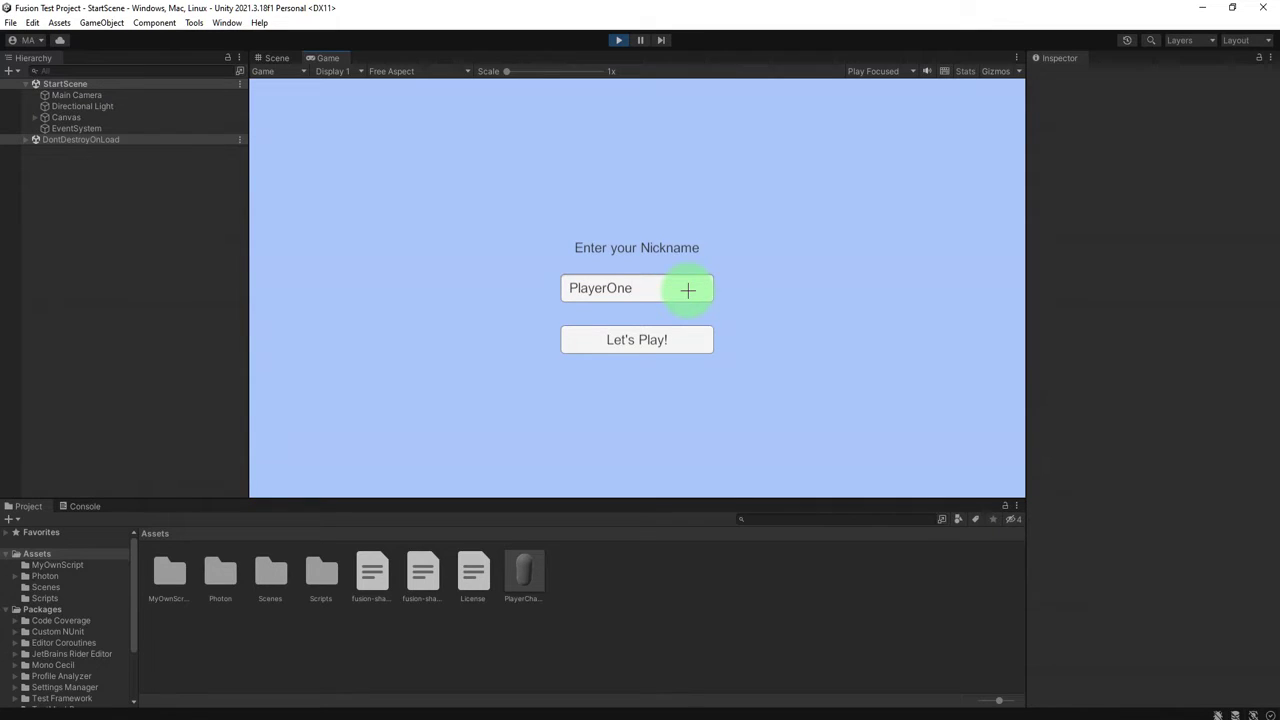
left_click(640, 336)
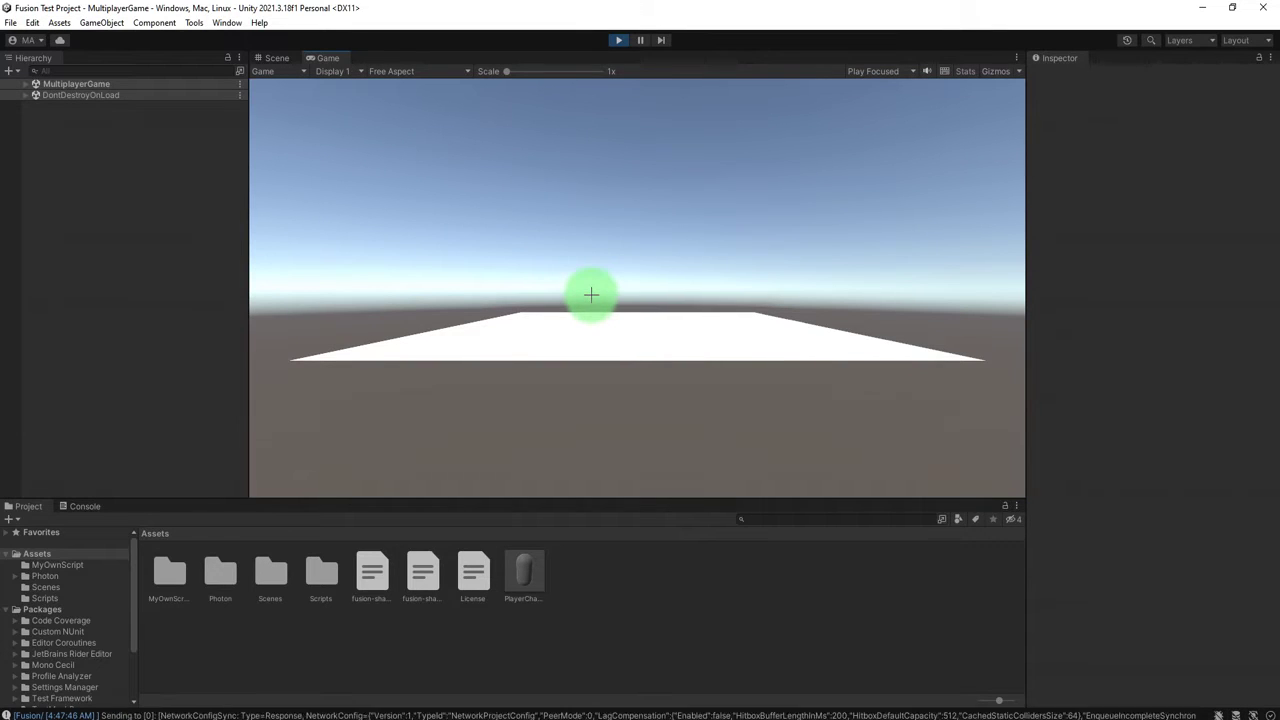
left_click(273, 57)
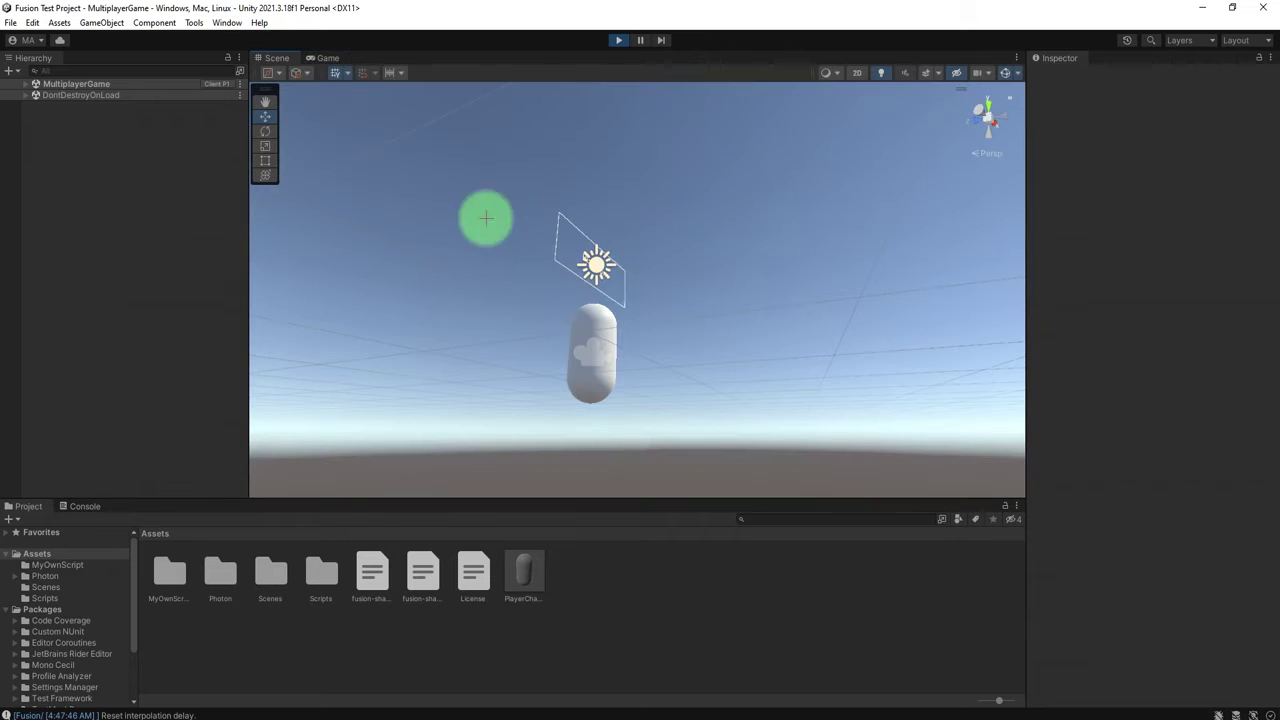
left_click_drag(630, 307, 611, 290, "alt")
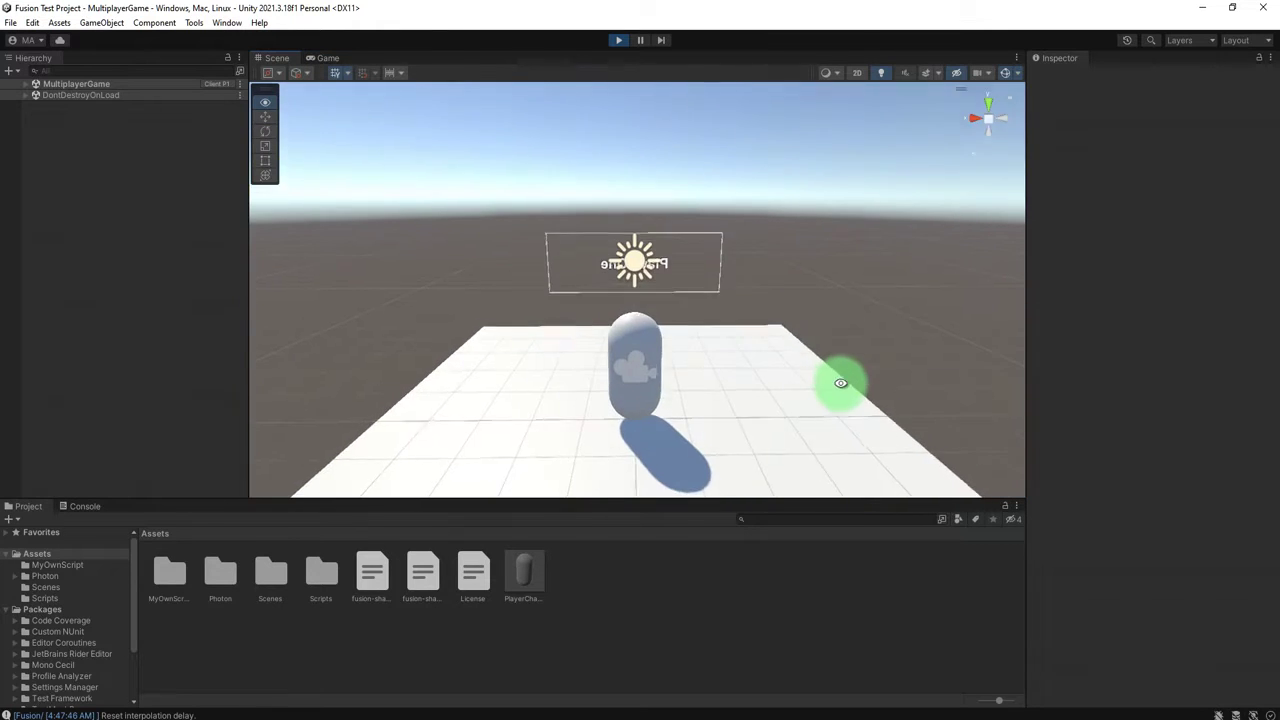
mouse_move(611, 290)
right_mouse_down()
mouse_move(752, 368)
mouse_move(720, 330)
right_mouse_up()
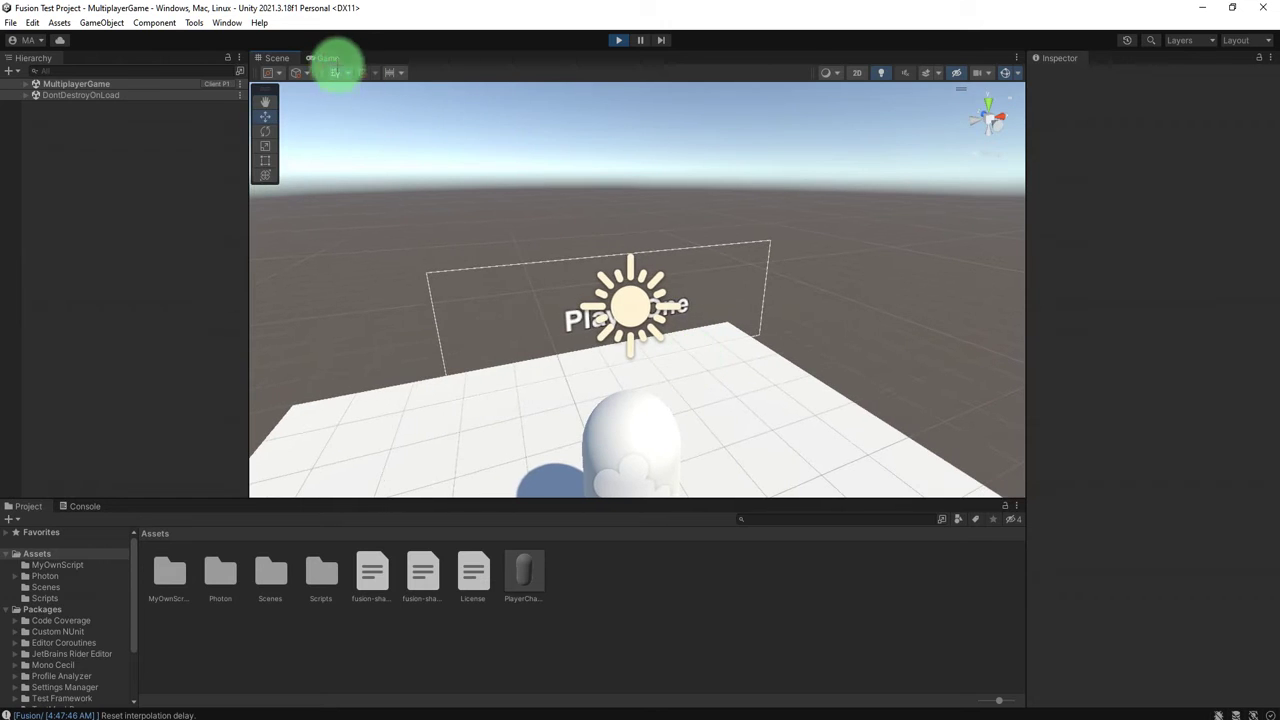
left_click(328, 58)
mouse_move(586, 241)
right_mouse_down()
mouse_move(605, 242)
mouse_move(267, 192)
right_mouse_up()
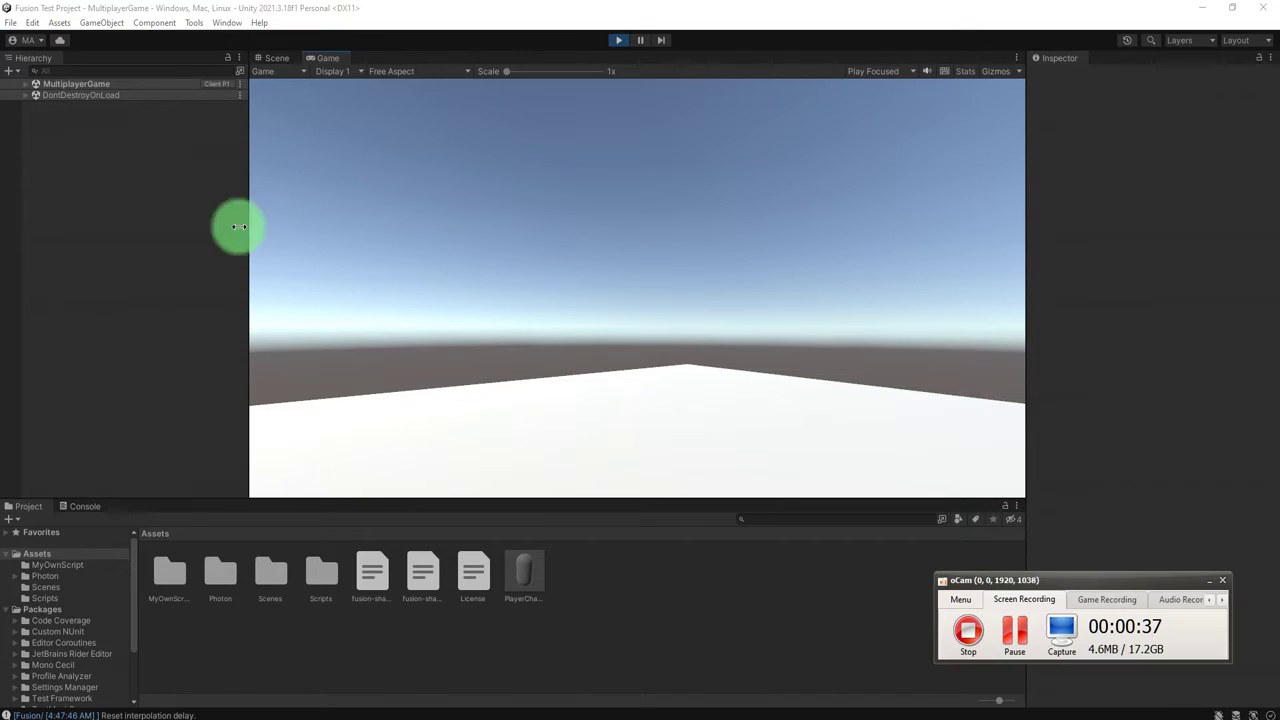
key("alt+Tab")
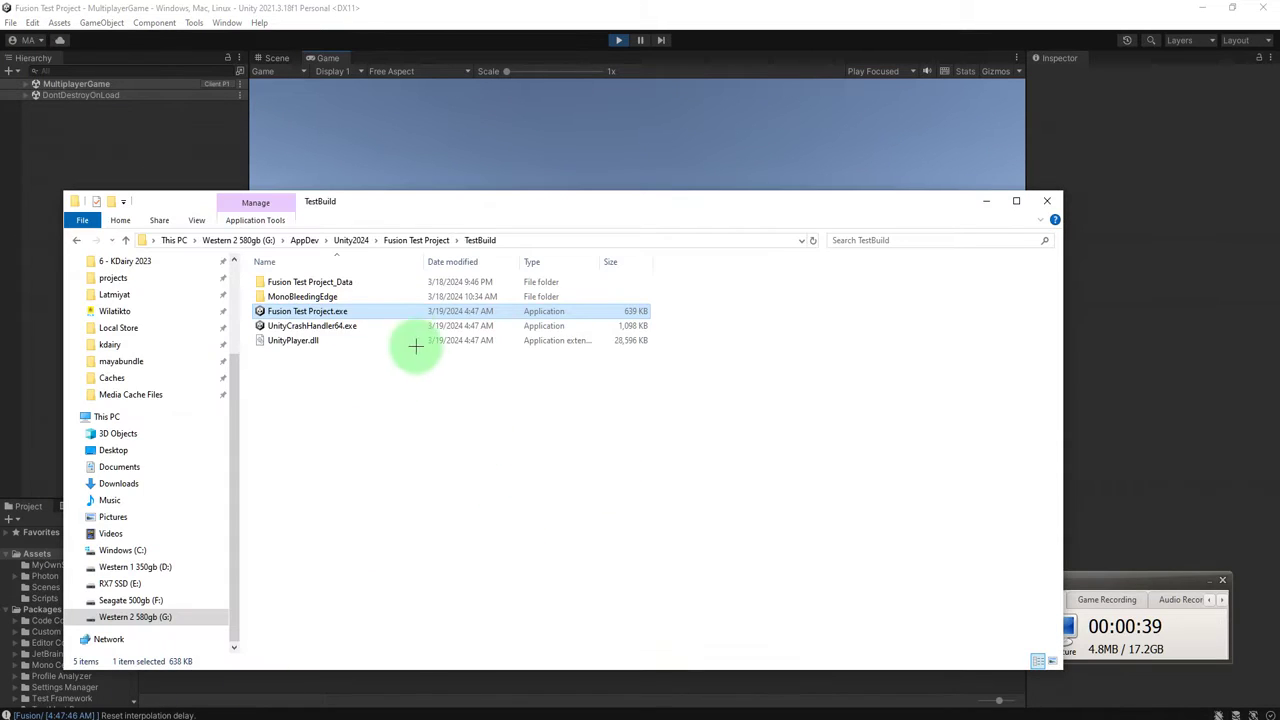
Minimize File Explorer and launch Fusion Test Project.exe from the TestBuild folder.
left_click(987, 203)
left_click_drag(1106, 581, 1010, 601)
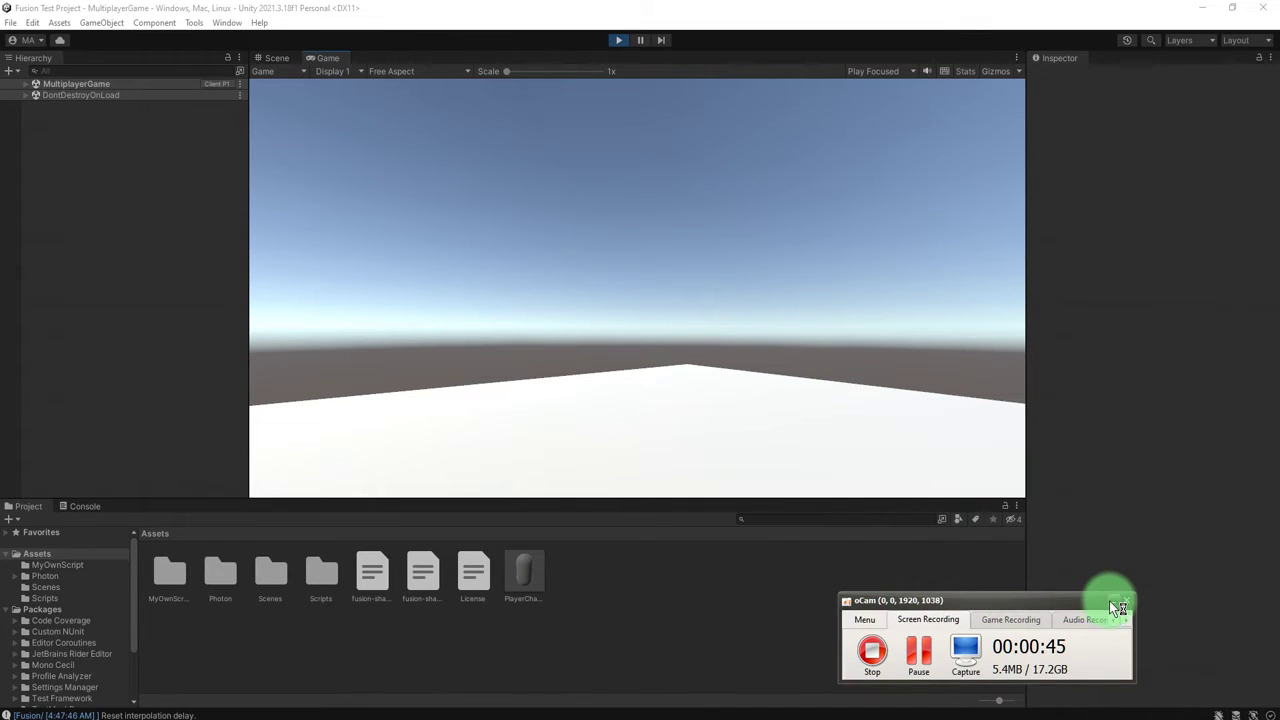
left_click(1105, 601)
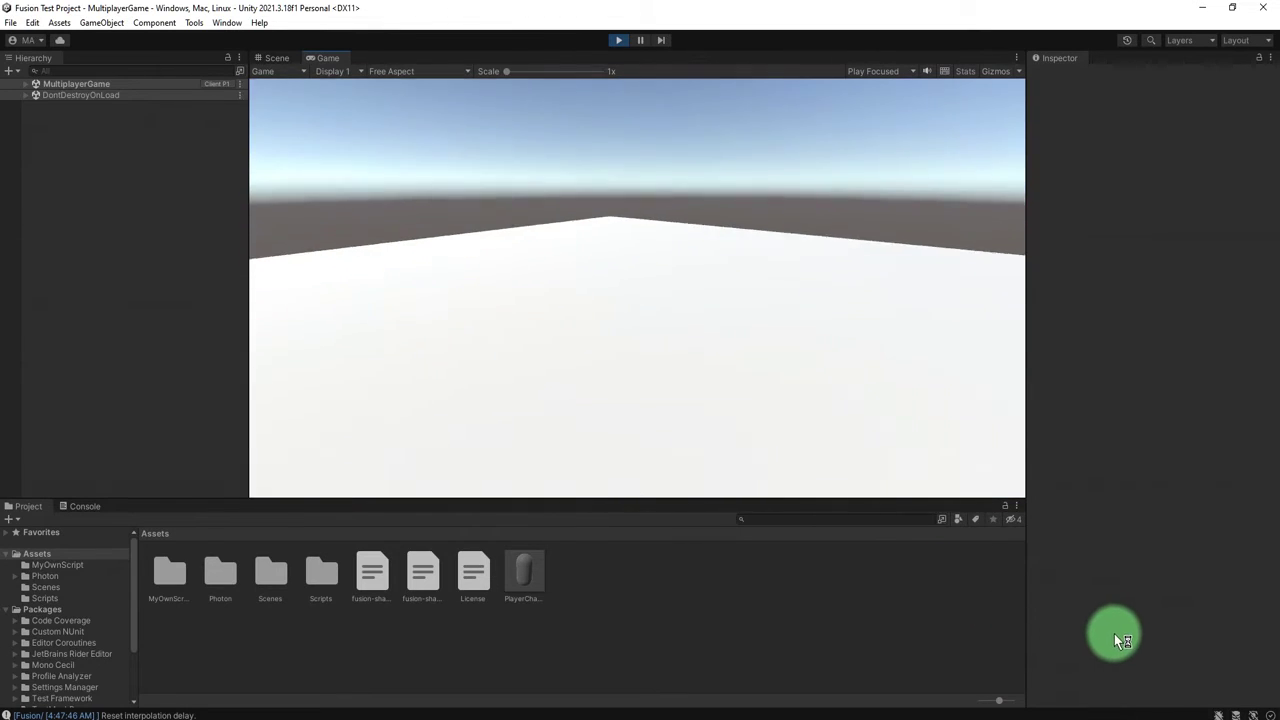
key("alt+Tab")
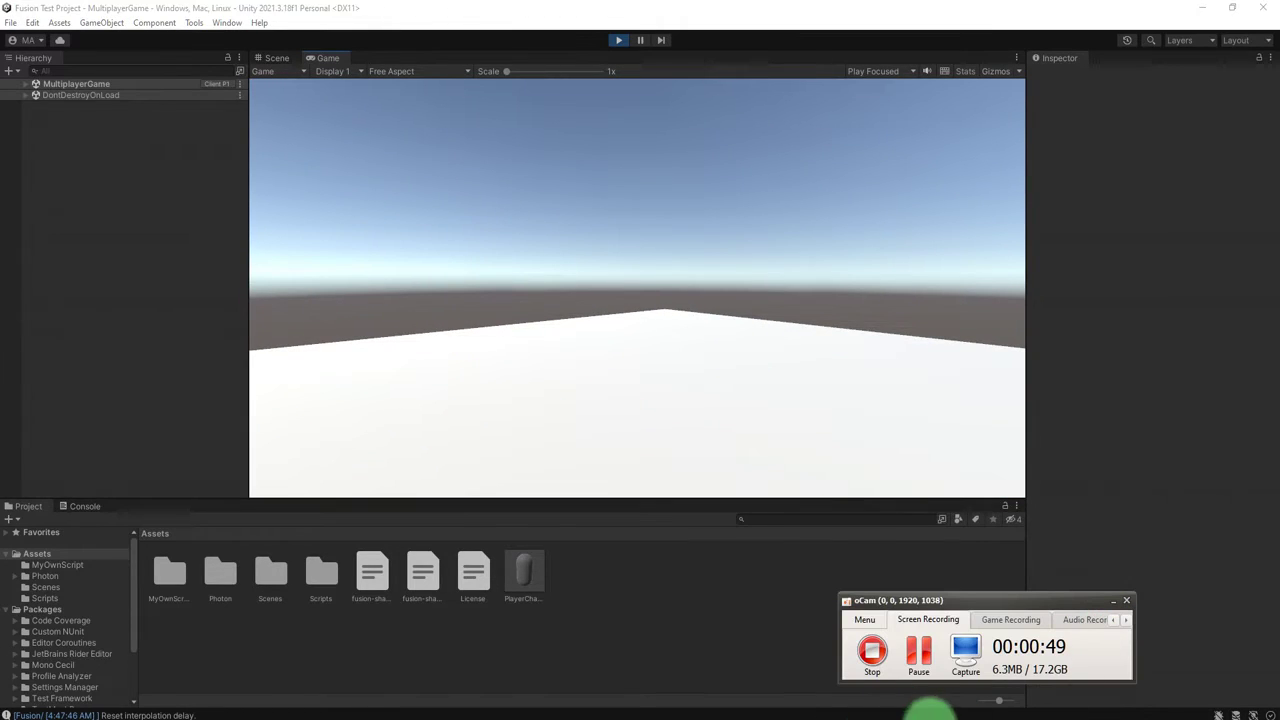
key("alt+Tab")
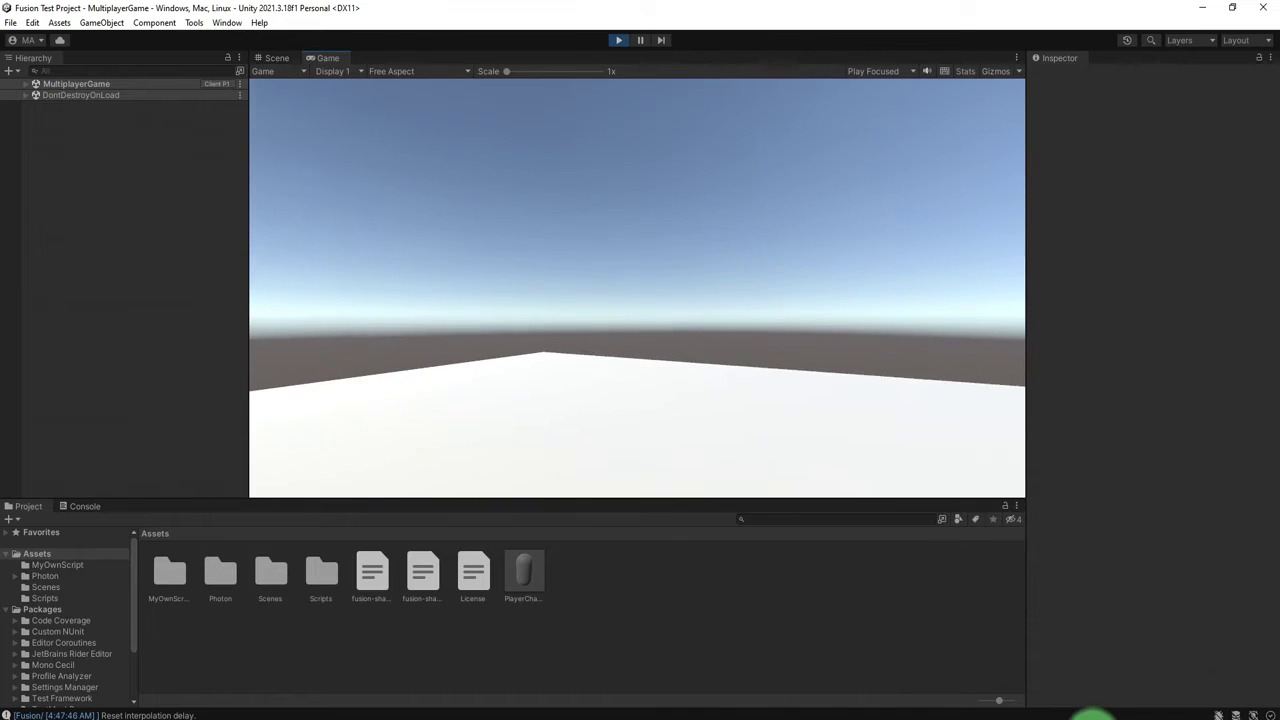
left_click(1088, 719)
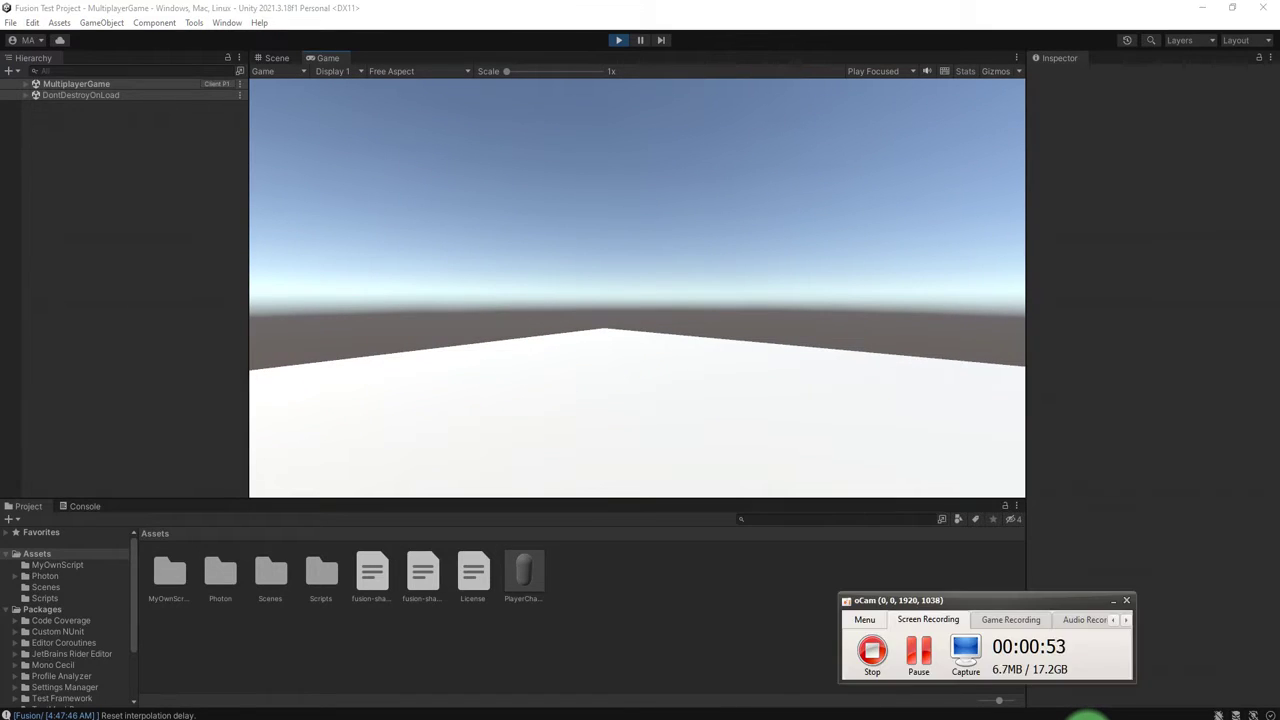
left_click(1088, 718)
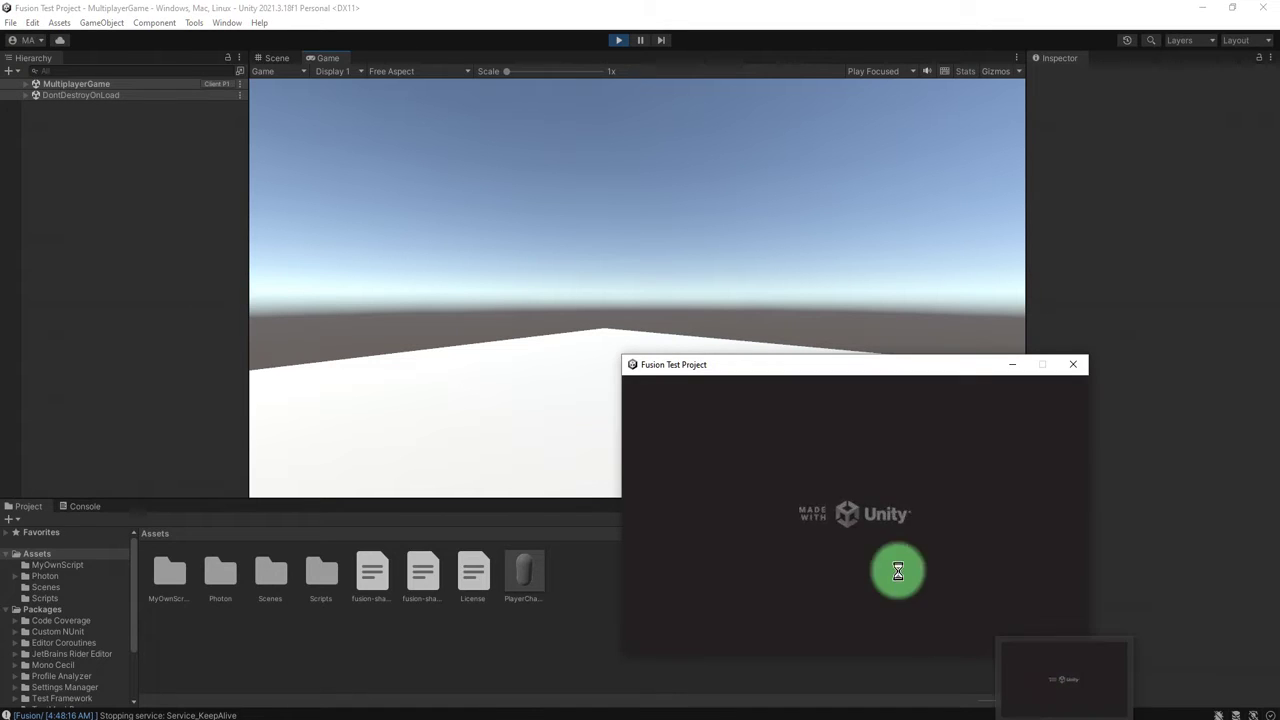
In the second build, join as PlayerTwo, view the labelled capsule, then close it.
left_click_drag(860, 369, 973, 346)
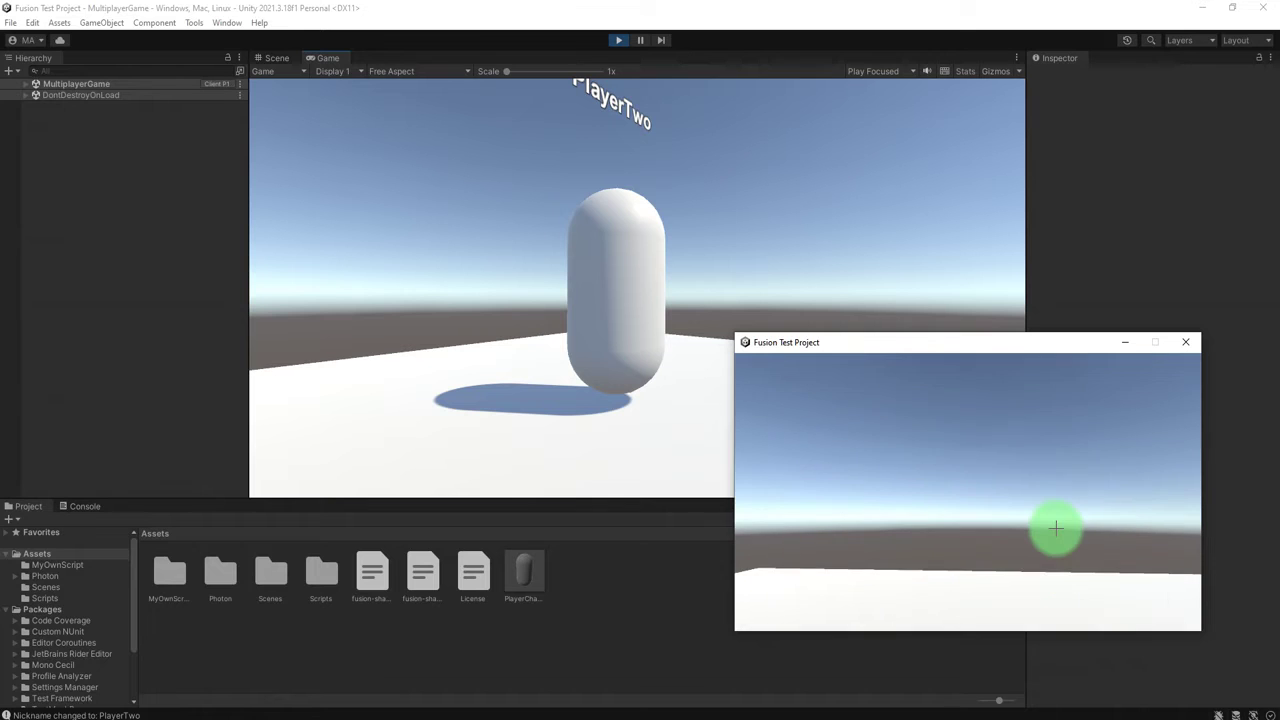
mouse_move(1058, 531)
left_mouse_down()
mouse_move(938, 506)
mouse_move(980, 523)
mouse_move(932, 516)
mouse_move(926, 534)
mouse_move(834, 537)
mouse_move(965, 516)
mouse_move(943, 508)
mouse_move(958, 506)
mouse_move(946, 523)
mouse_move(951, 509)
mouse_move(908, 503)
mouse_move(860, 466)
mouse_move(956, 507)
mouse_move(937, 491)
mouse_move(943, 514)
mouse_move(569, 203)
mouse_move(625, 40)
left_mouse_up()
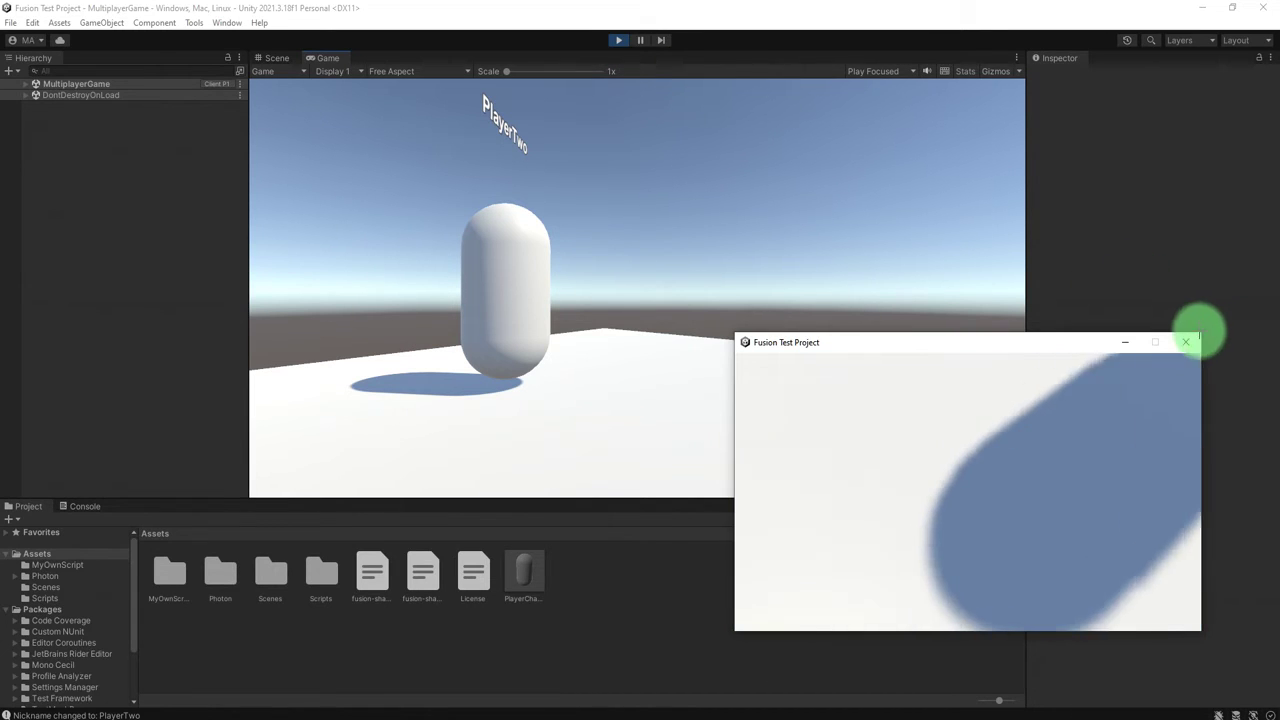
left_click(497, 630)
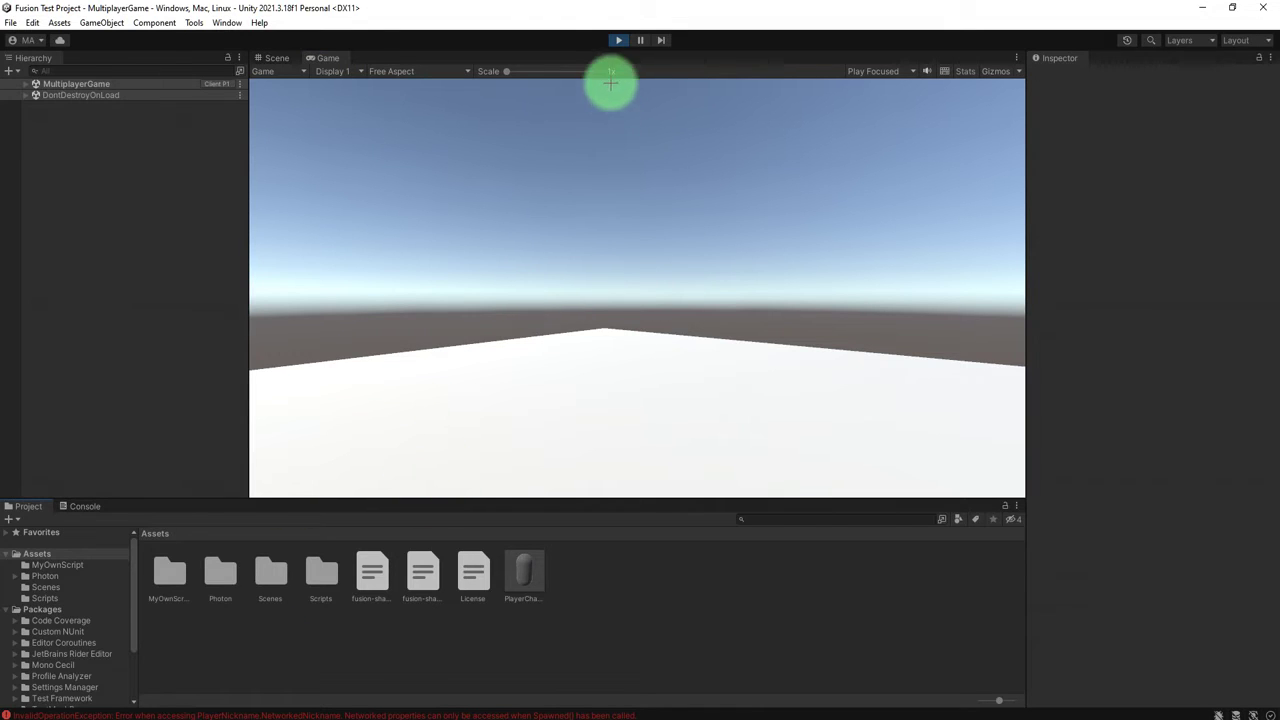
Stop play mode and open PlayerCharacter to inspect its Player Nickname component.
left_click(618, 40)
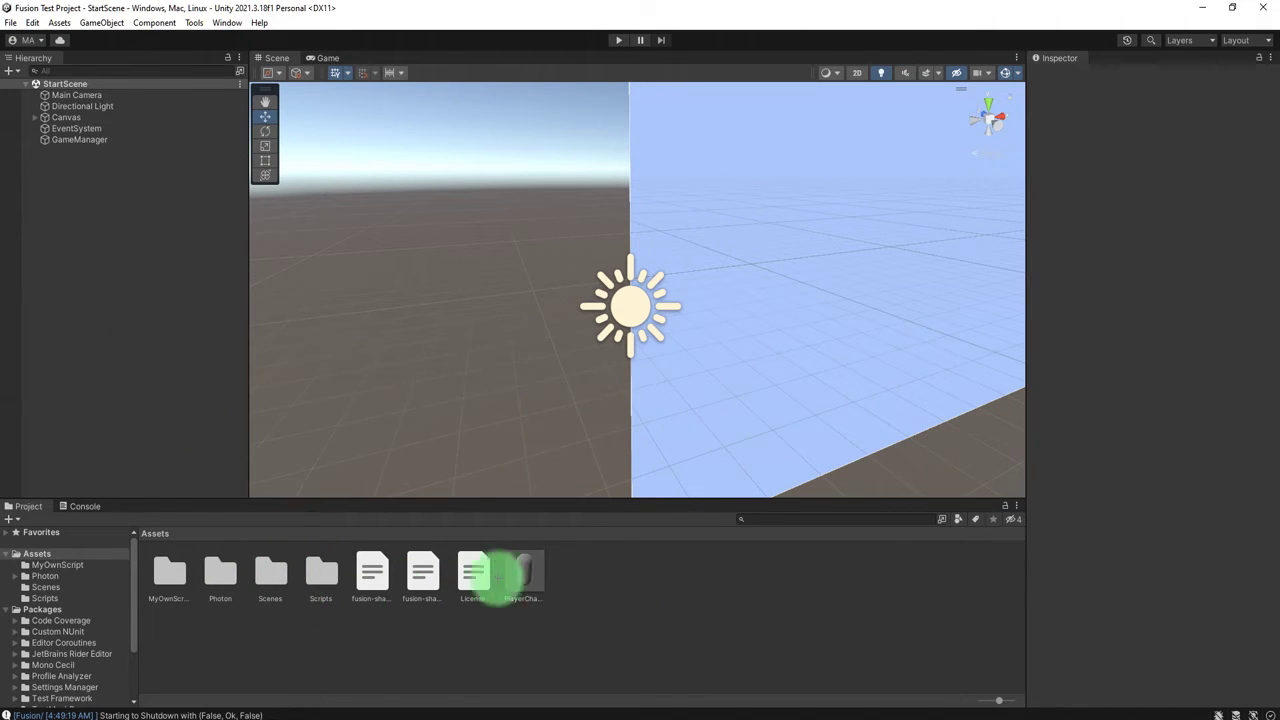
left_click(533, 578)
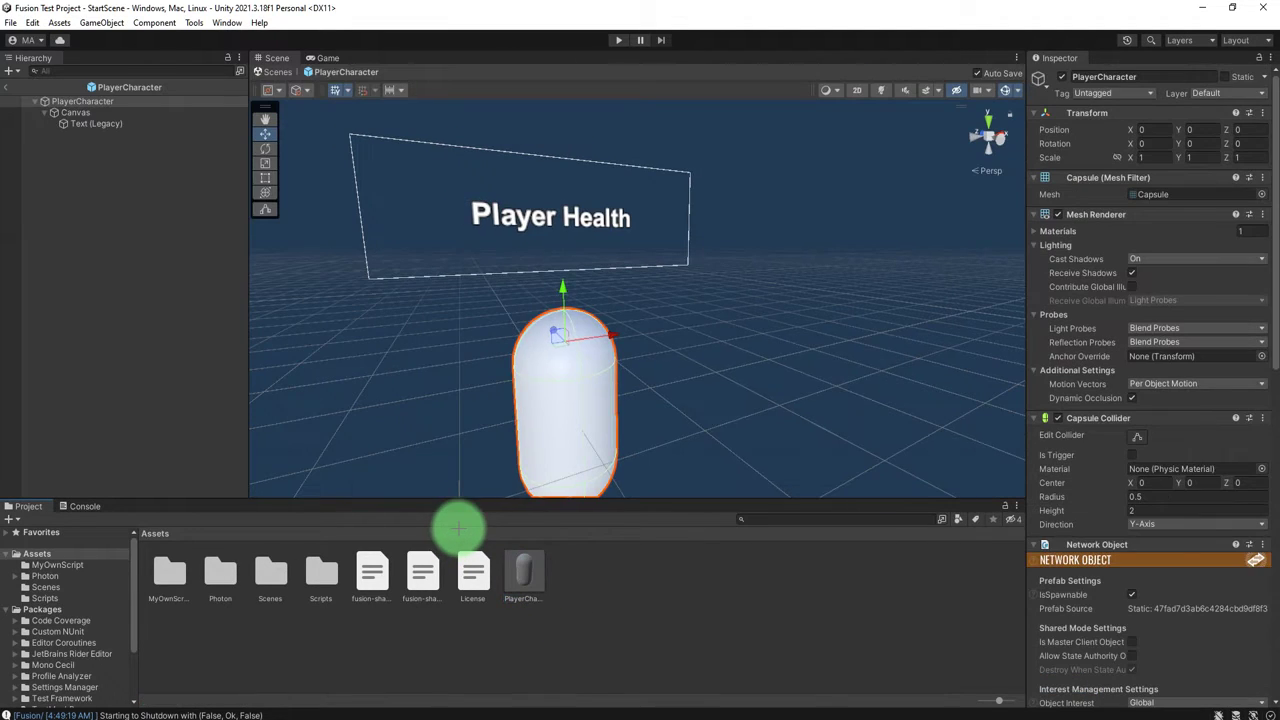
scroll(1086, 610, "down", 3)
scroll(1086, 610, "down", 4)
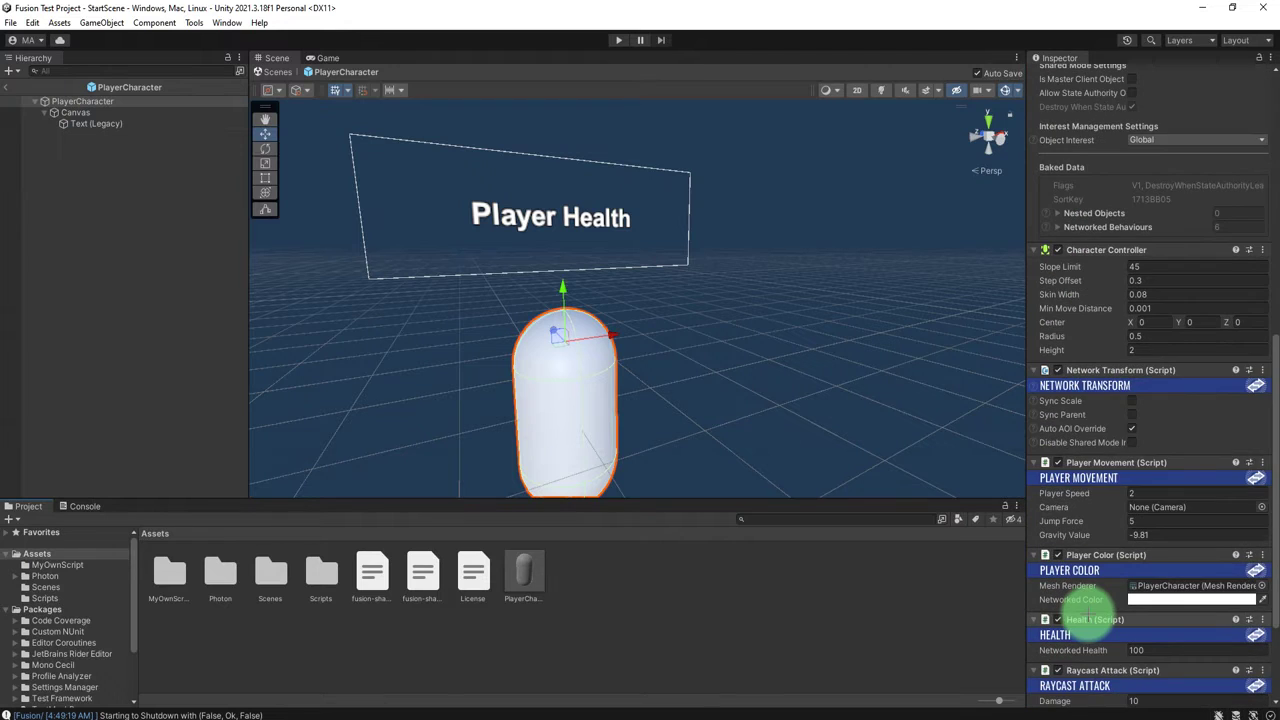
scroll(1086, 610, "down", 3)
scroll(1086, 610, "down", 4)
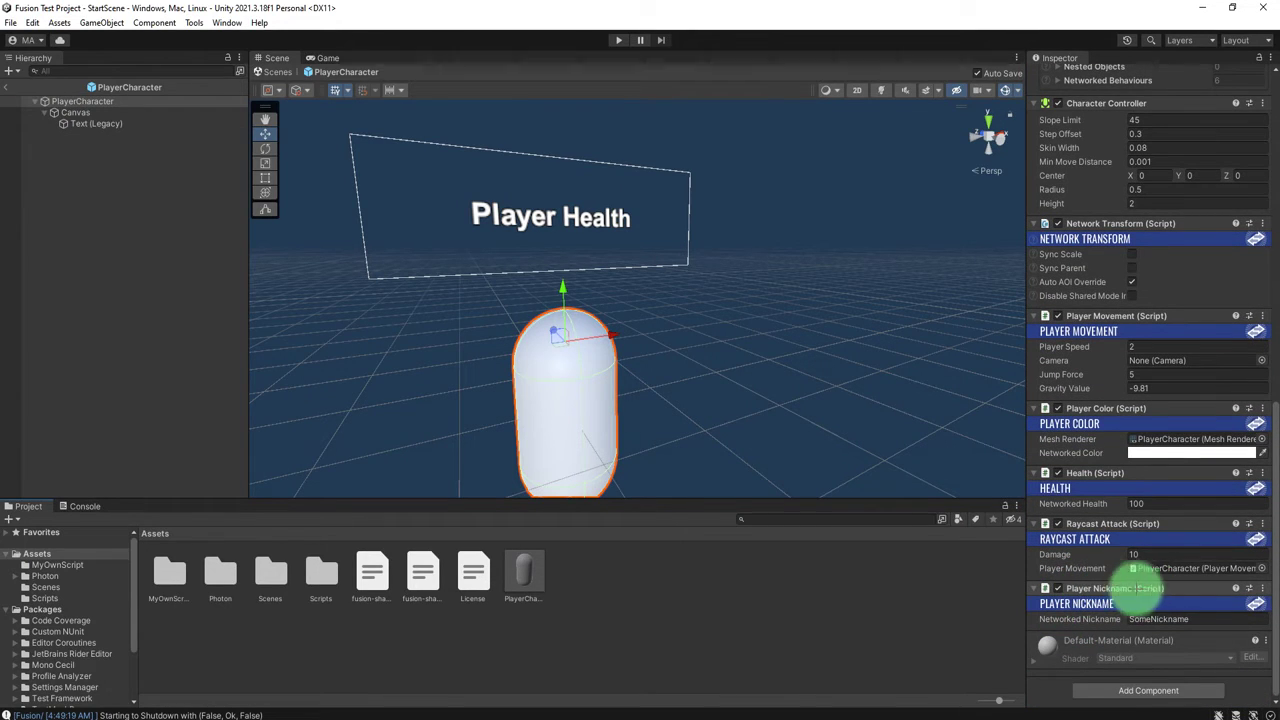
left_click(1262, 590)
key("Escape")
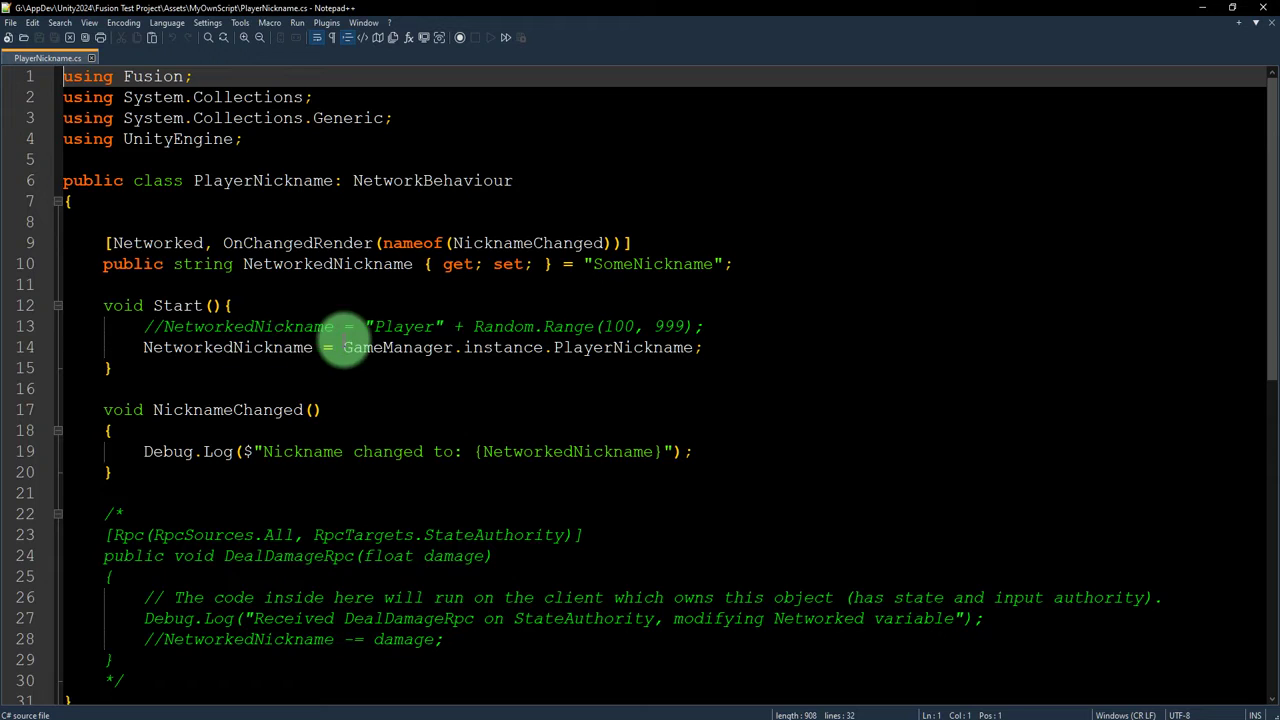
Highlight every use of NetworkedNickname in the Start method.
left_click(335, 330)
left_click(295, 384)
left_click(262, 350)
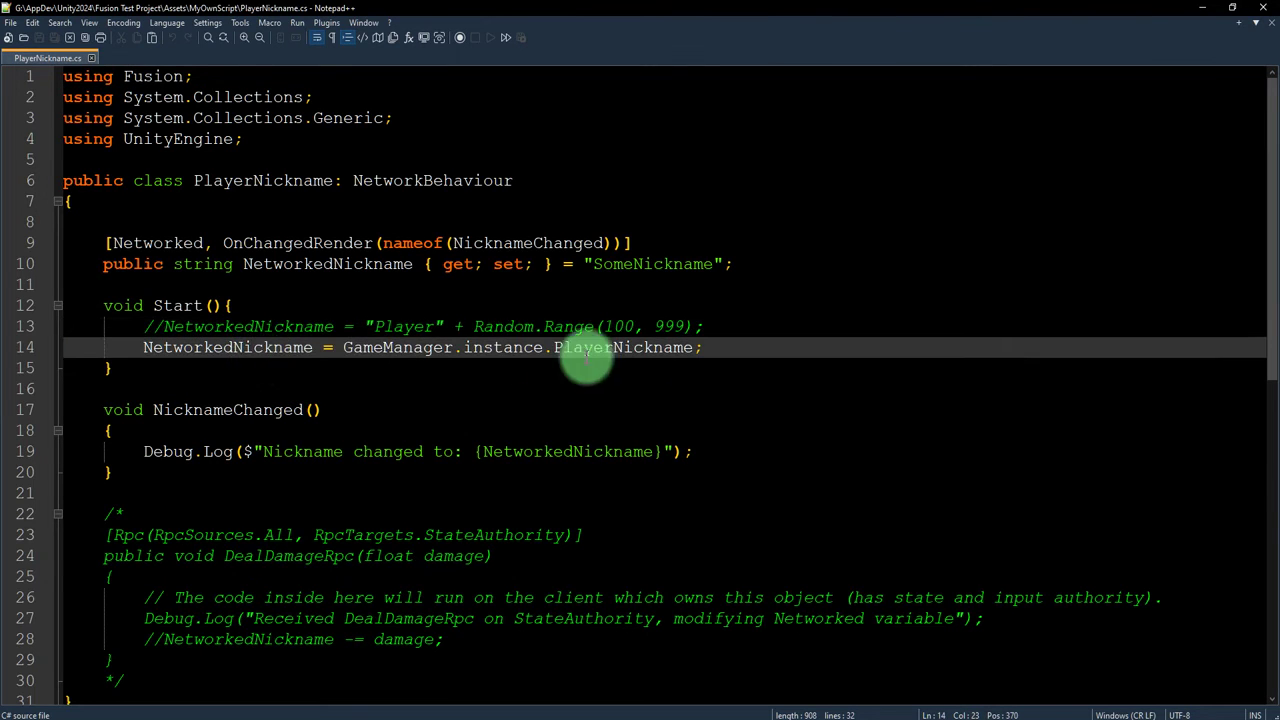
left_click(712, 328)
double_click(257, 352)
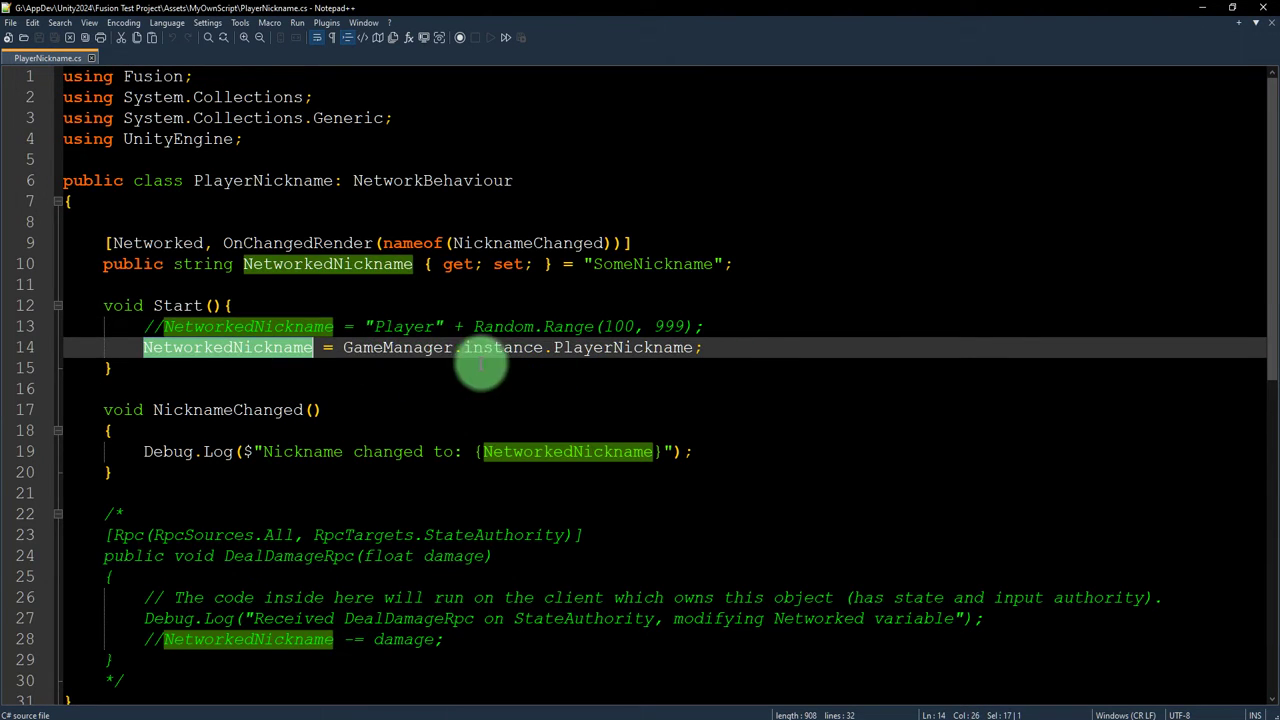
left_click(175, 346)
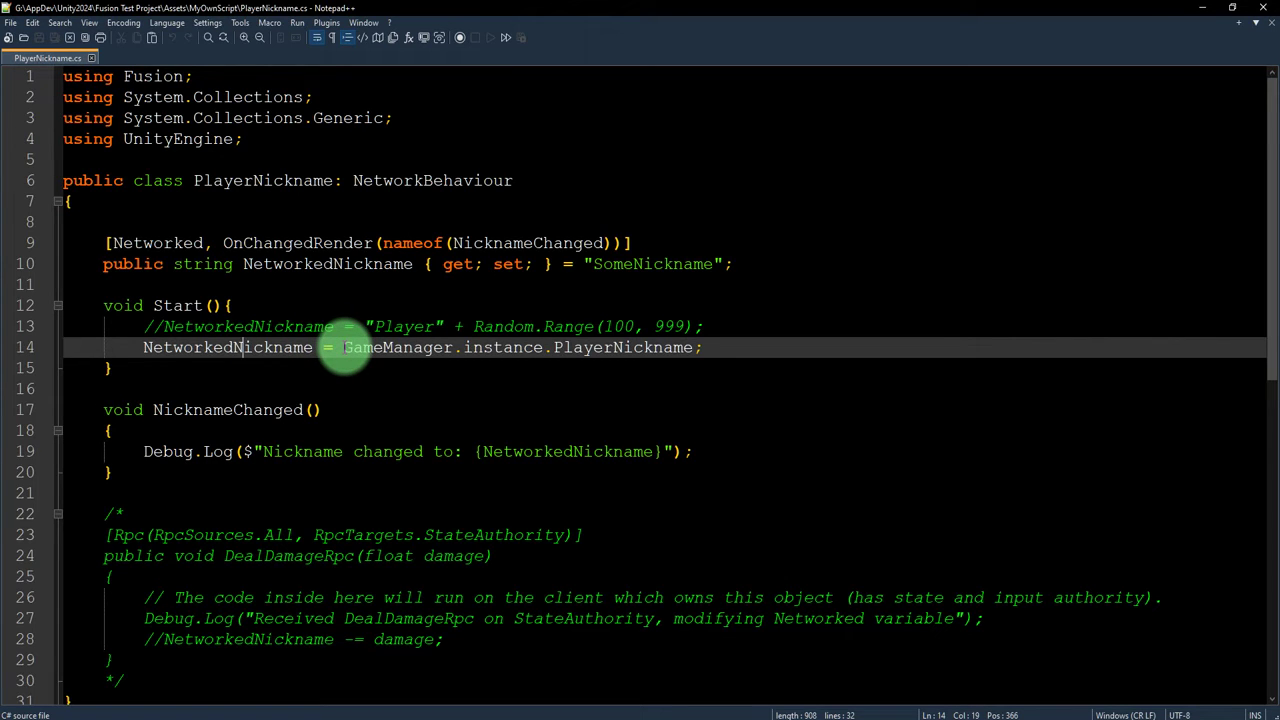
double_click(270, 347)
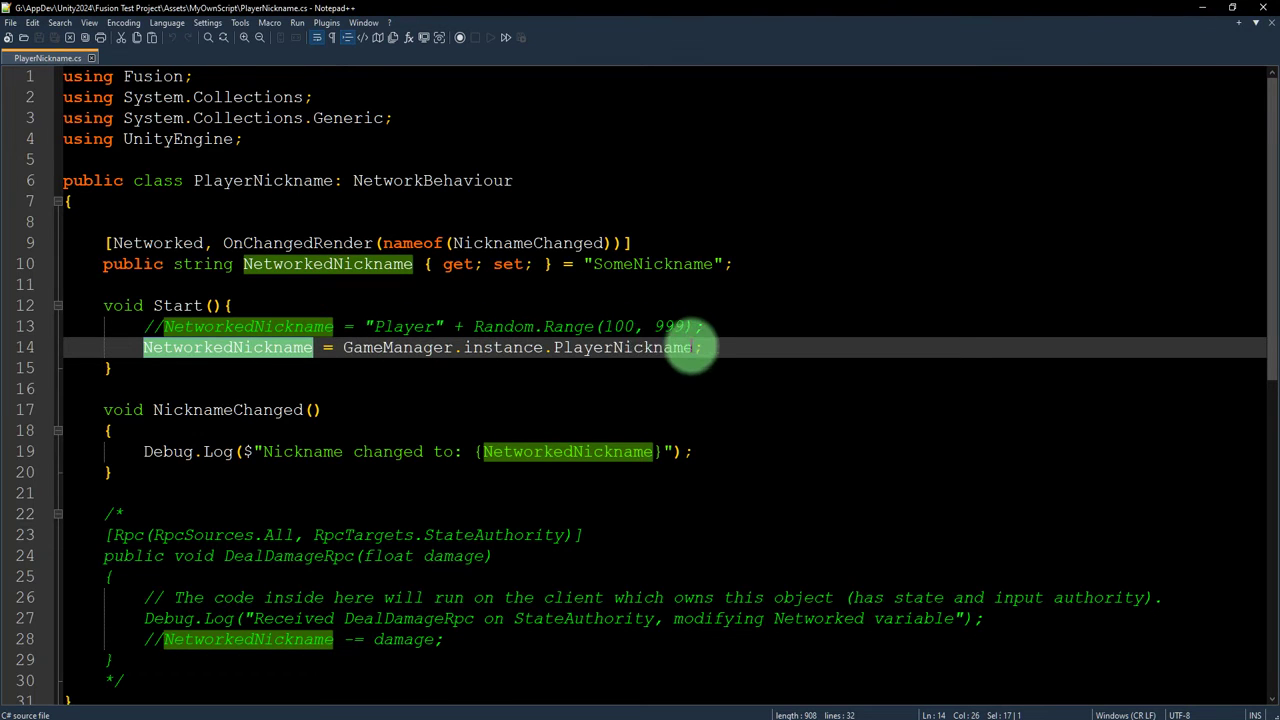
Examine the GameManager.instance nickname expression on line 14.
left_click(625, 347)
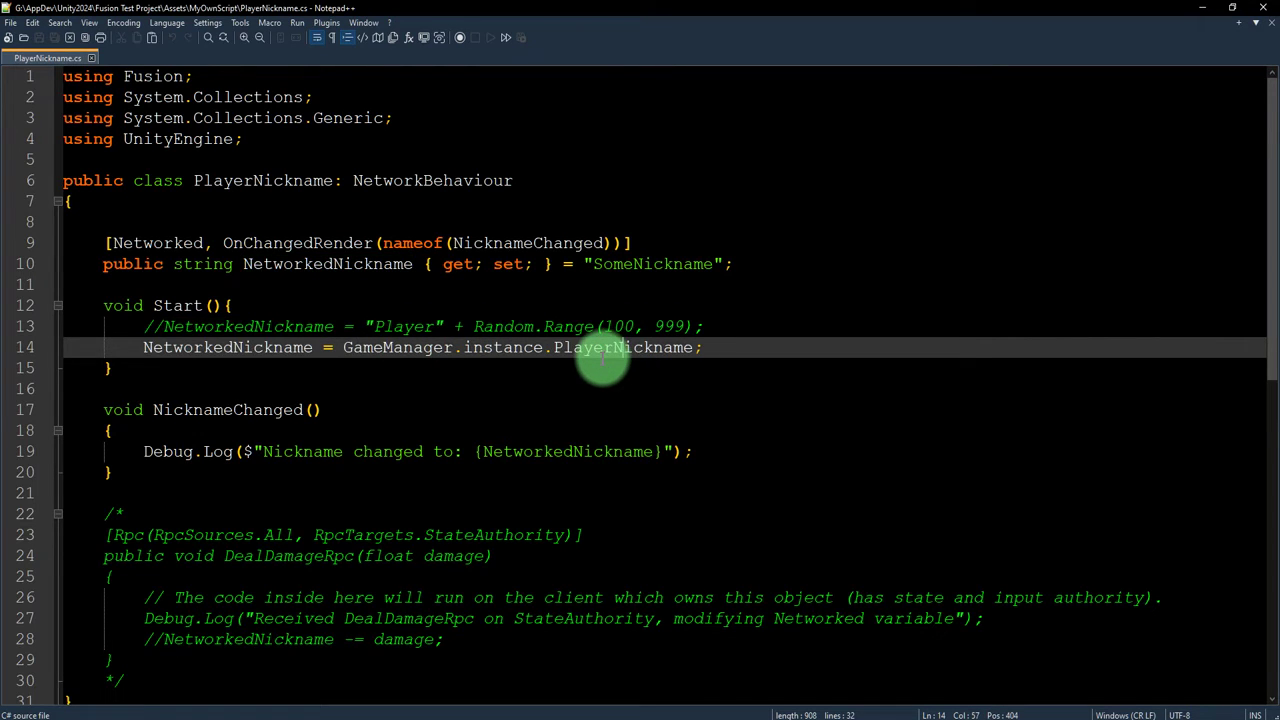
left_click_drag(343, 347, 555, 347)
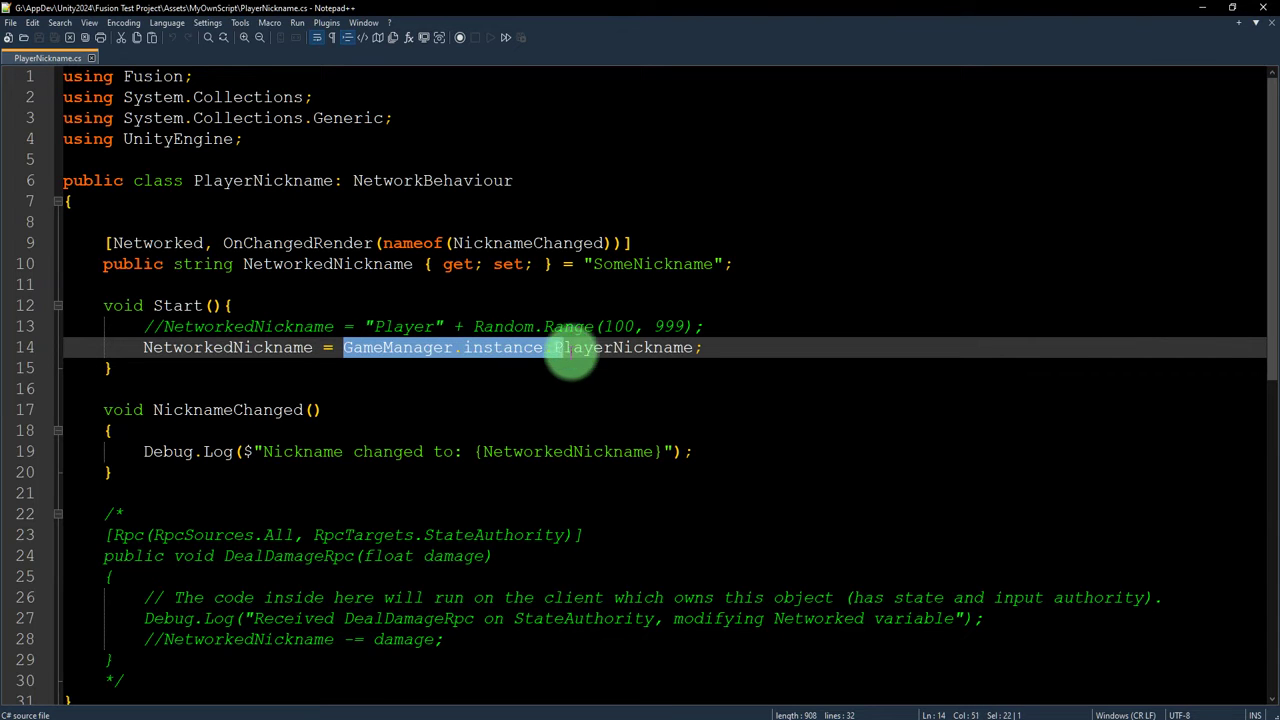
double_click(600, 347)
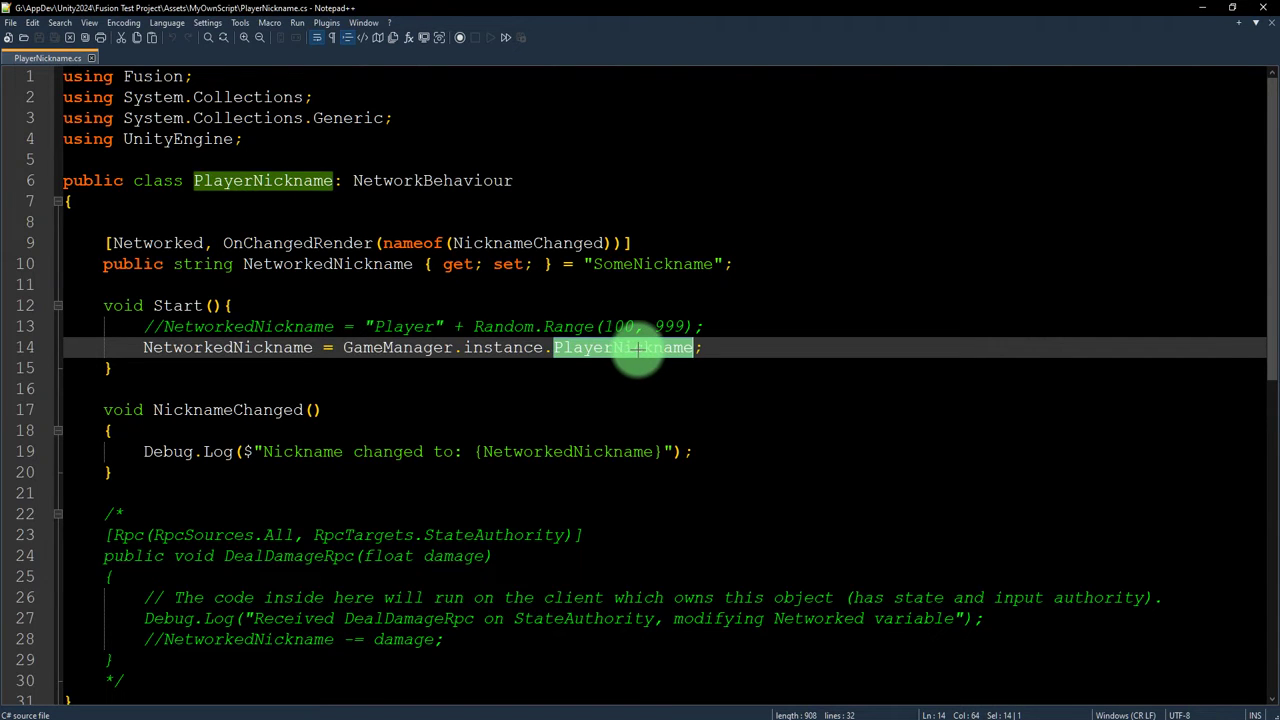
left_click(635, 347)
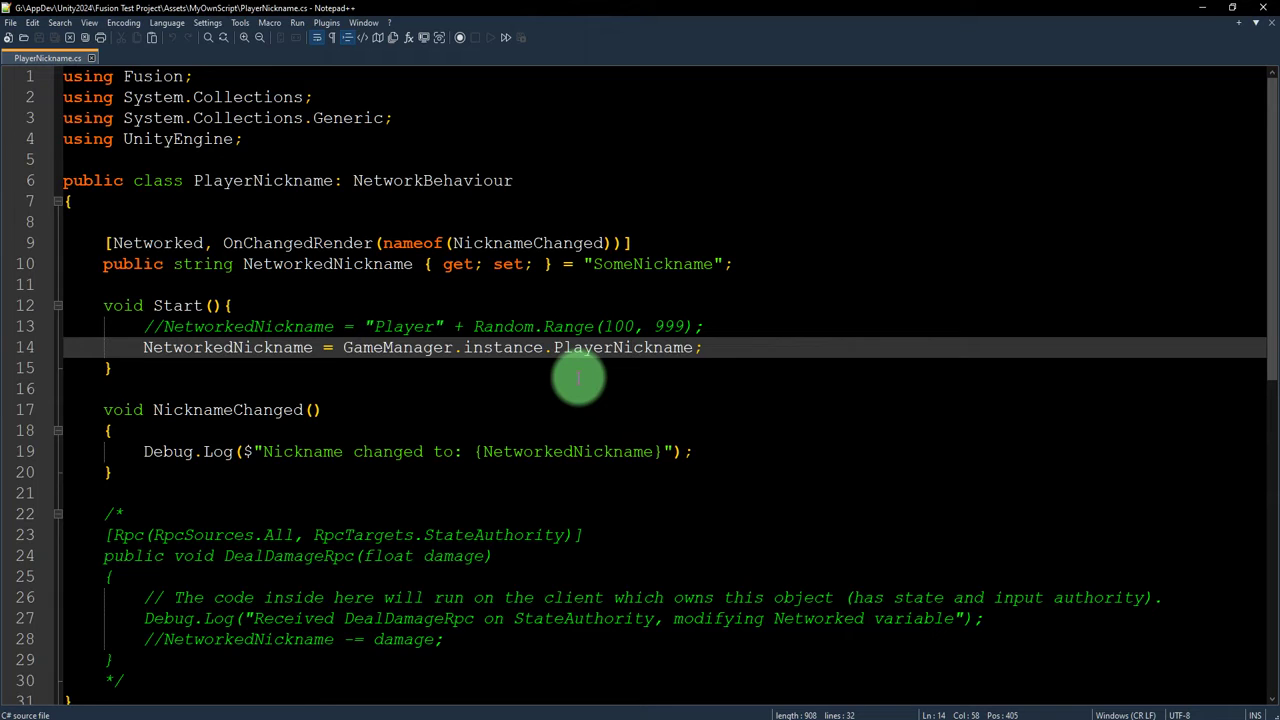
left_click_drag(344, 347, 688, 348)
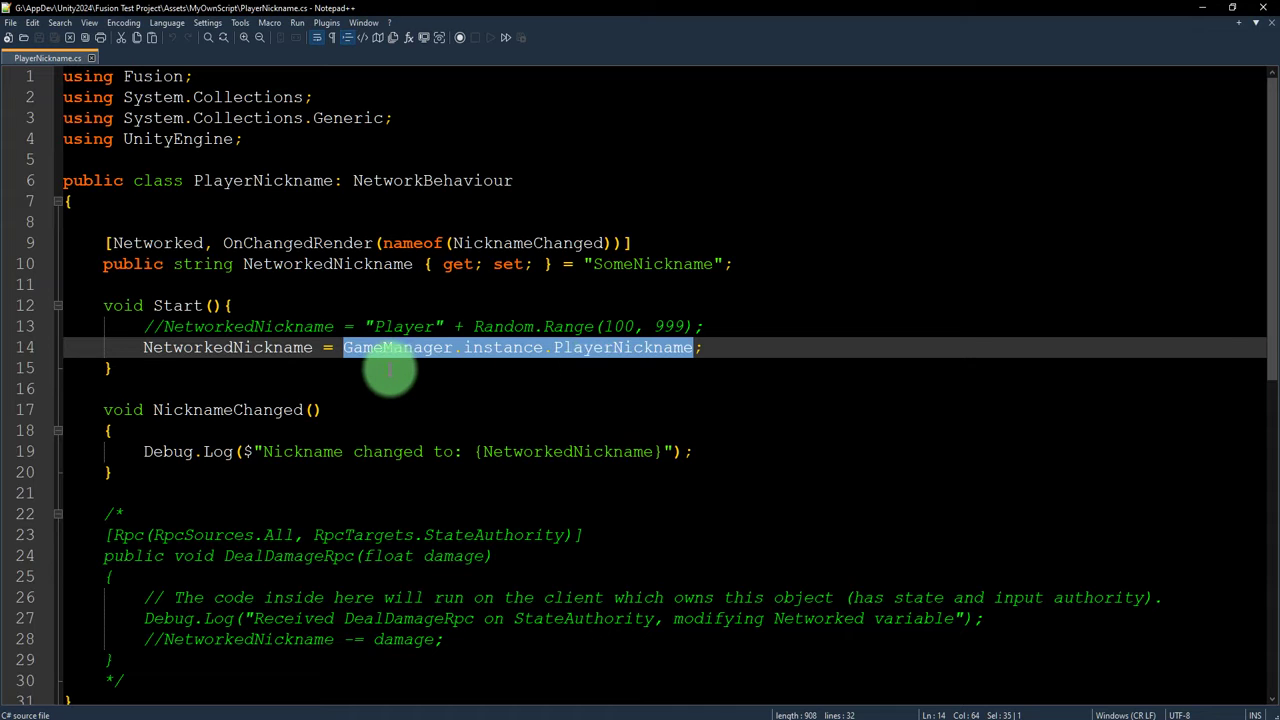
Insert blank lines after line 13, above the nickname assignment.
left_click(712, 328)
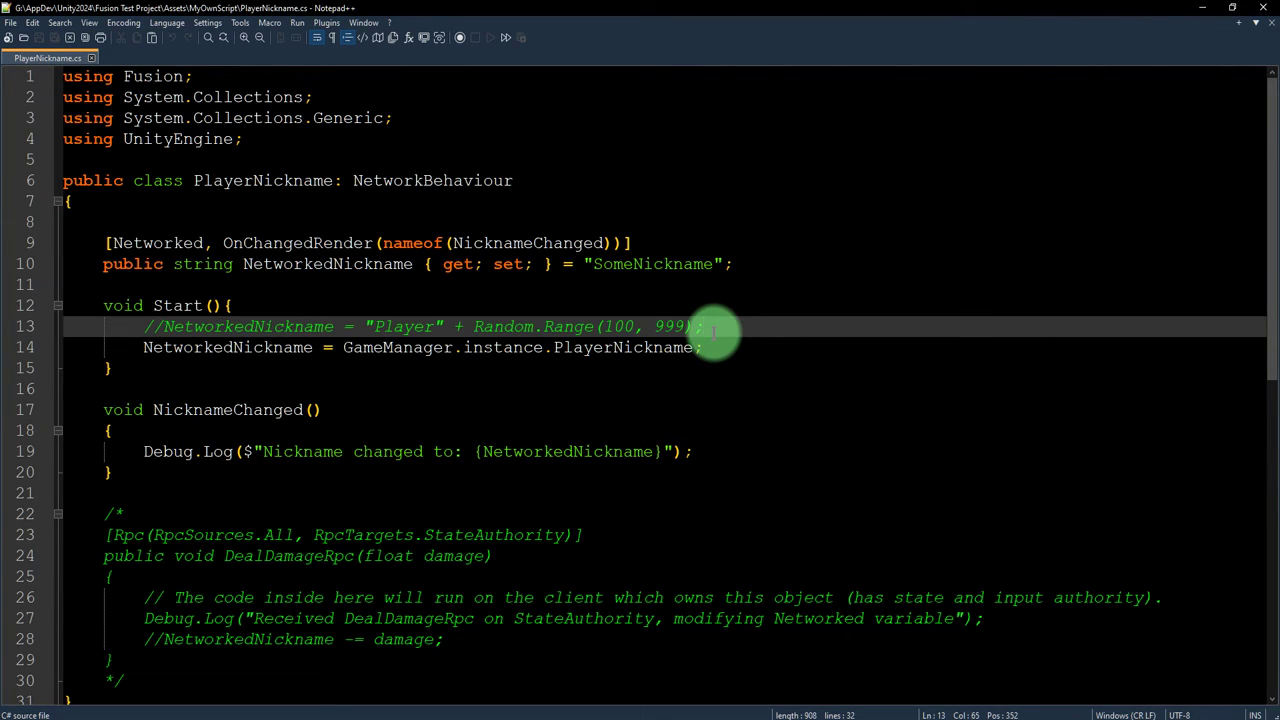
key("Return")
key("Return")
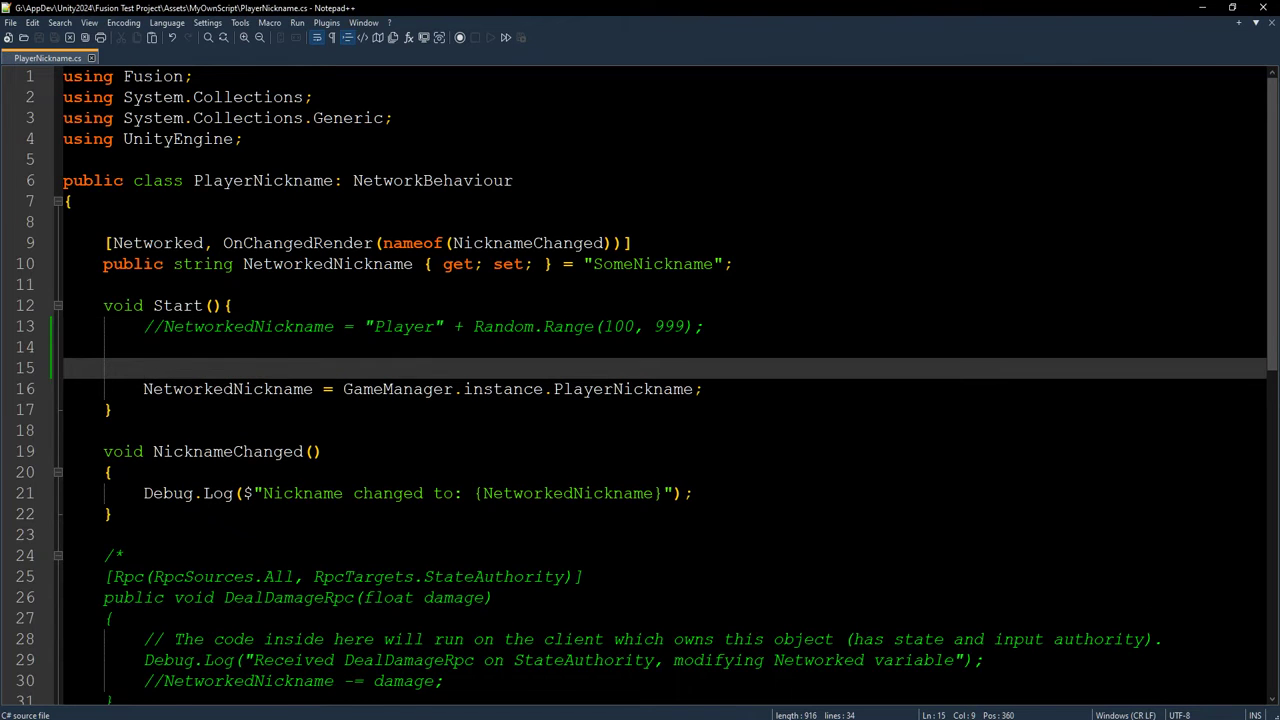
key("Return")
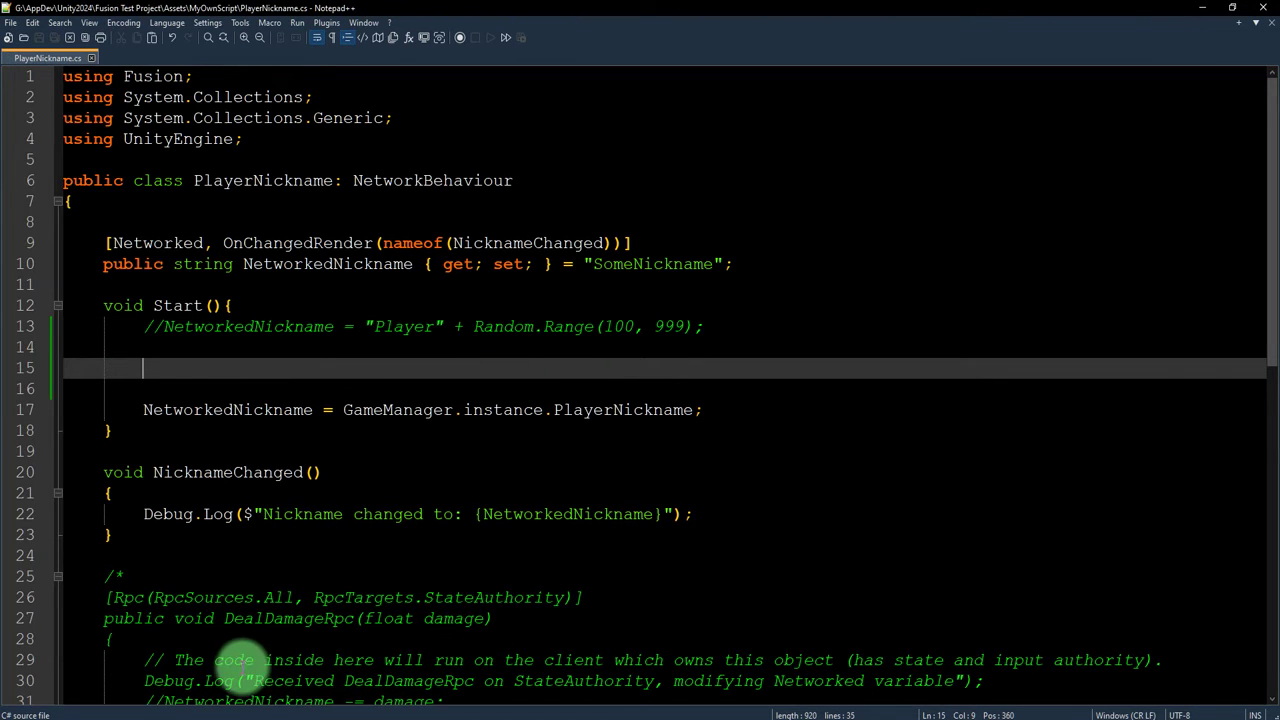
left_click(218, 712)
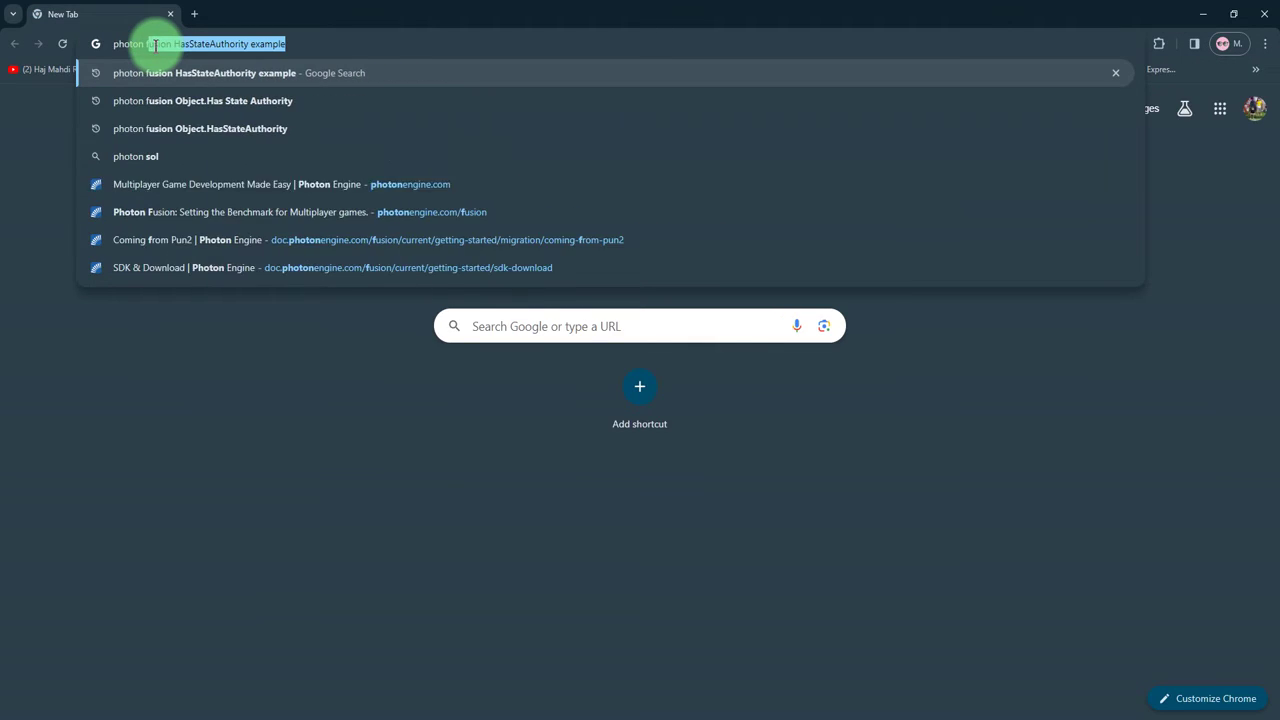
Search 'photon fusion doc' and open the Getting Started > Migration > Coming from Pun2 page.
type("fusion do")
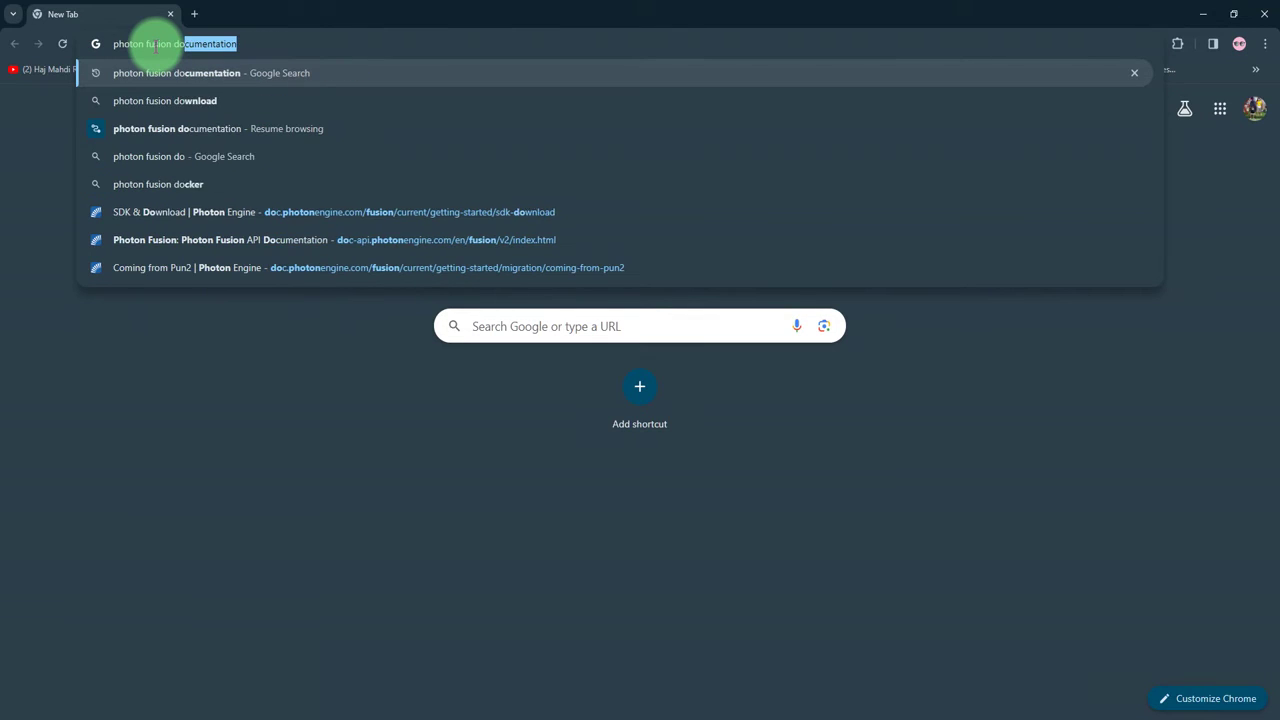
type("c")
key("Return")
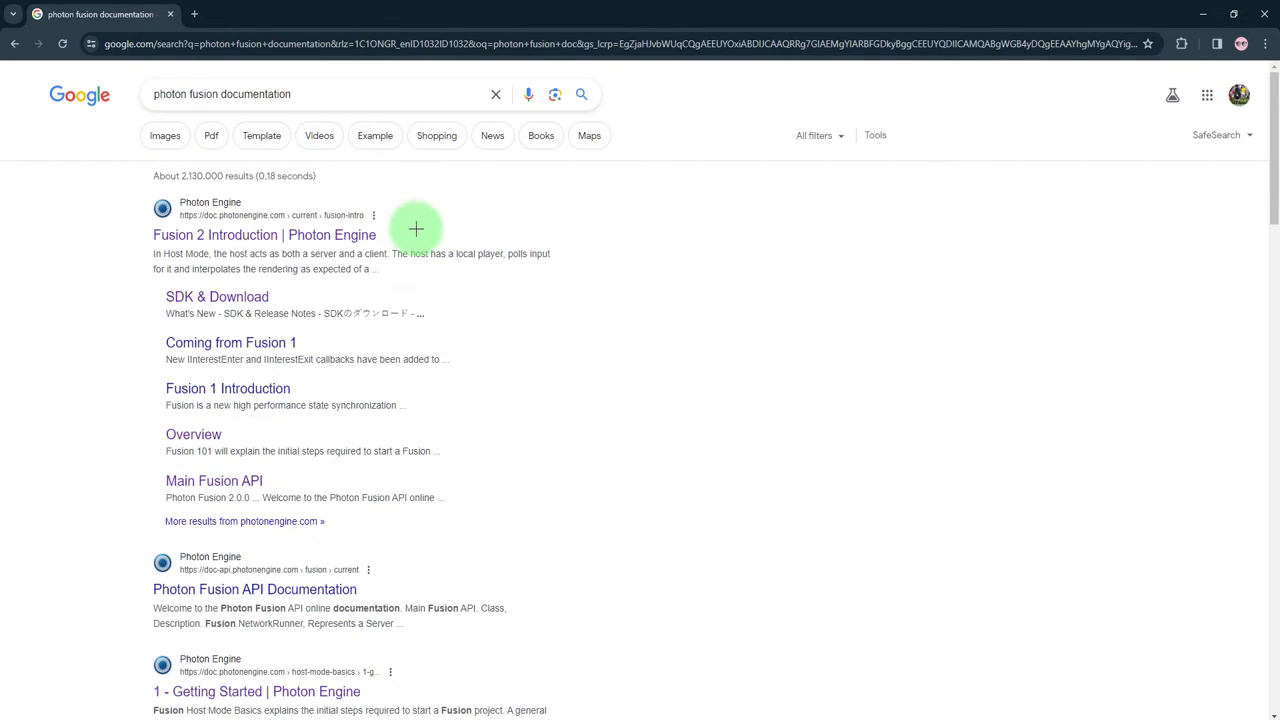
left_click(332, 243)
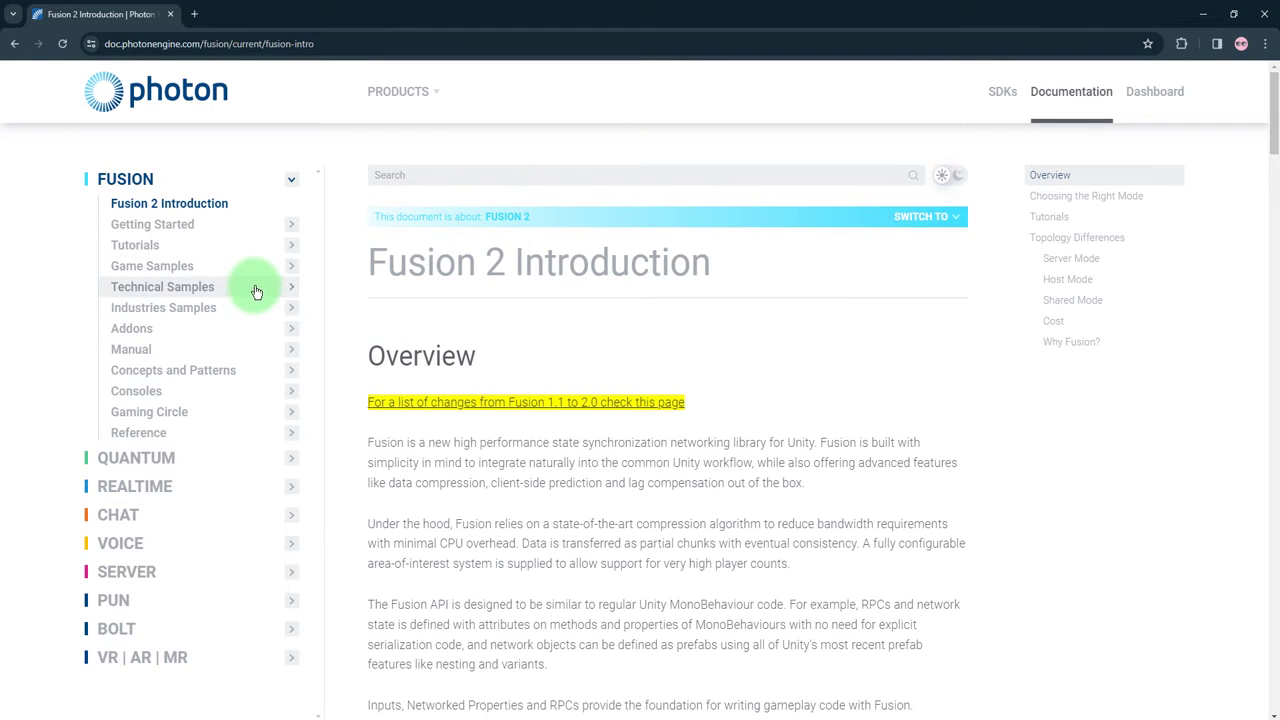
left_click(212, 266)
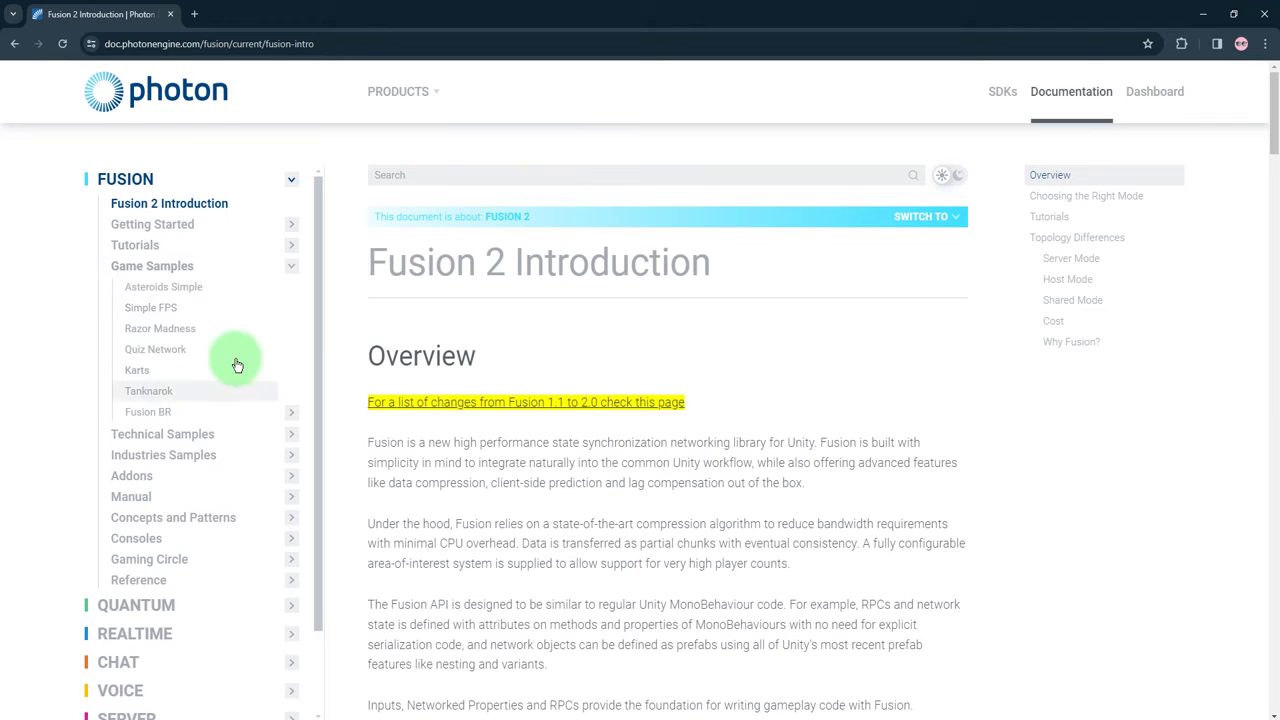
left_click(229, 250)
left_click(229, 228)
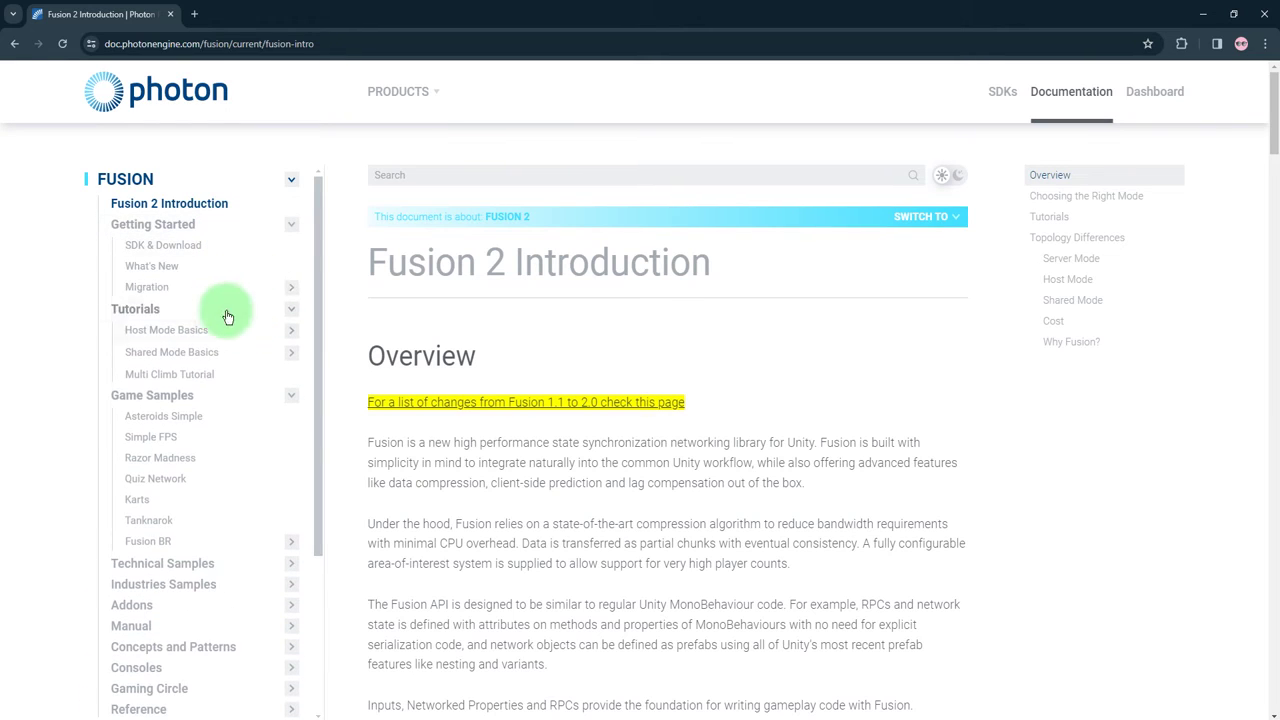
left_click(271, 289)
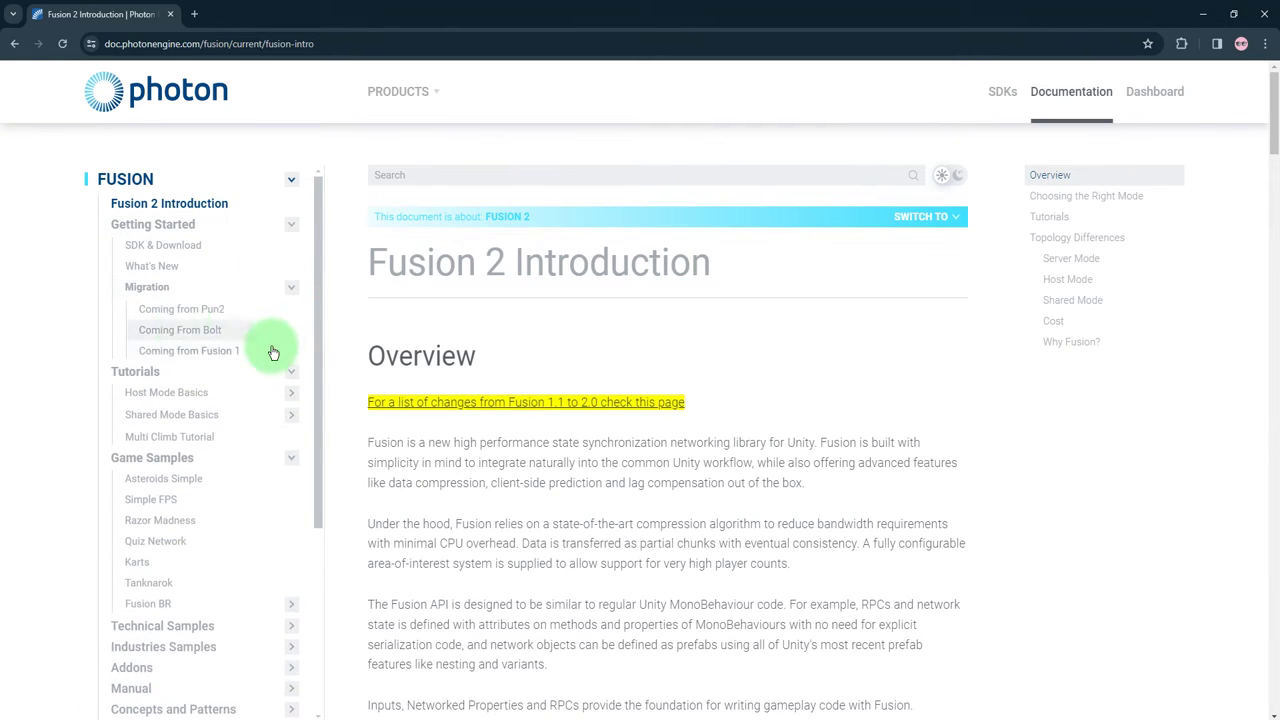
left_click(212, 309)
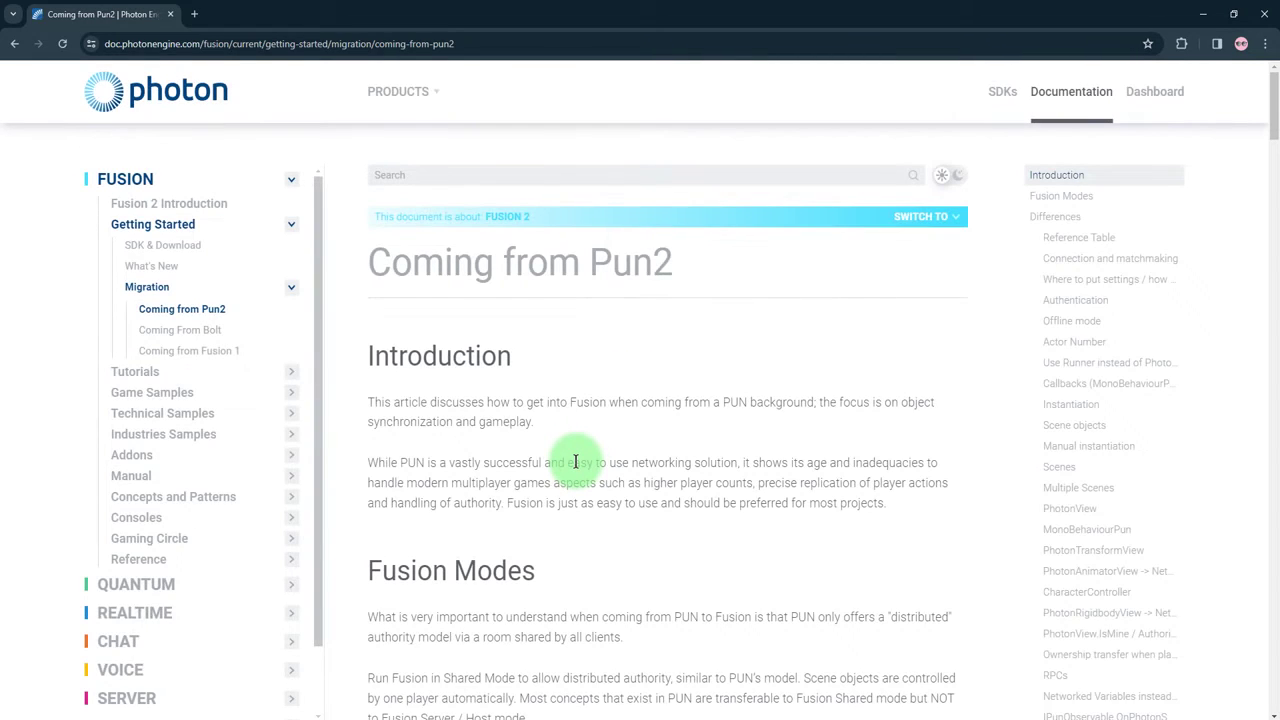
Scroll down the Coming from Pun2 page to the PhotonView.IsMine section.
scroll(576, 462, "down", 4)
scroll(597, 503, "down", 5)
scroll(597, 494, "down", 5)
scroll(600, 494, "down", 4)
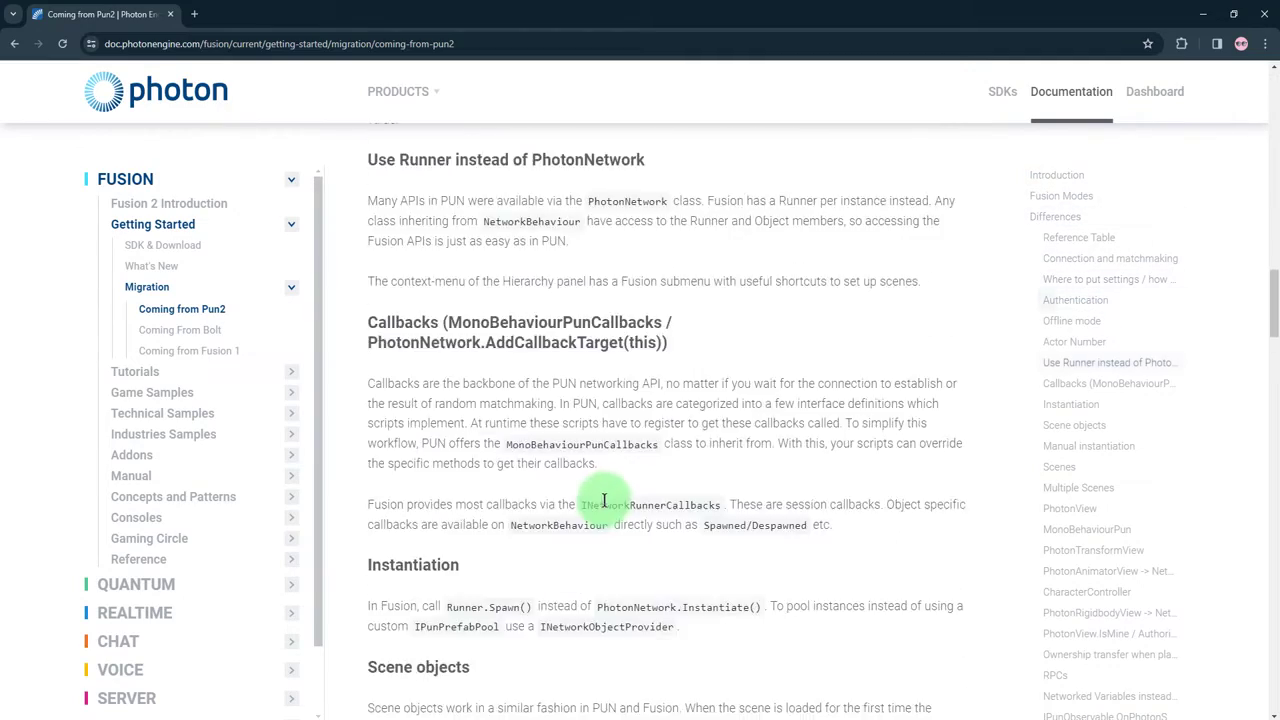
scroll(604, 500, "down", 3)
scroll(594, 491, "down", 5)
scroll(551, 491, "down", 4)
scroll(563, 491, "down", 3)
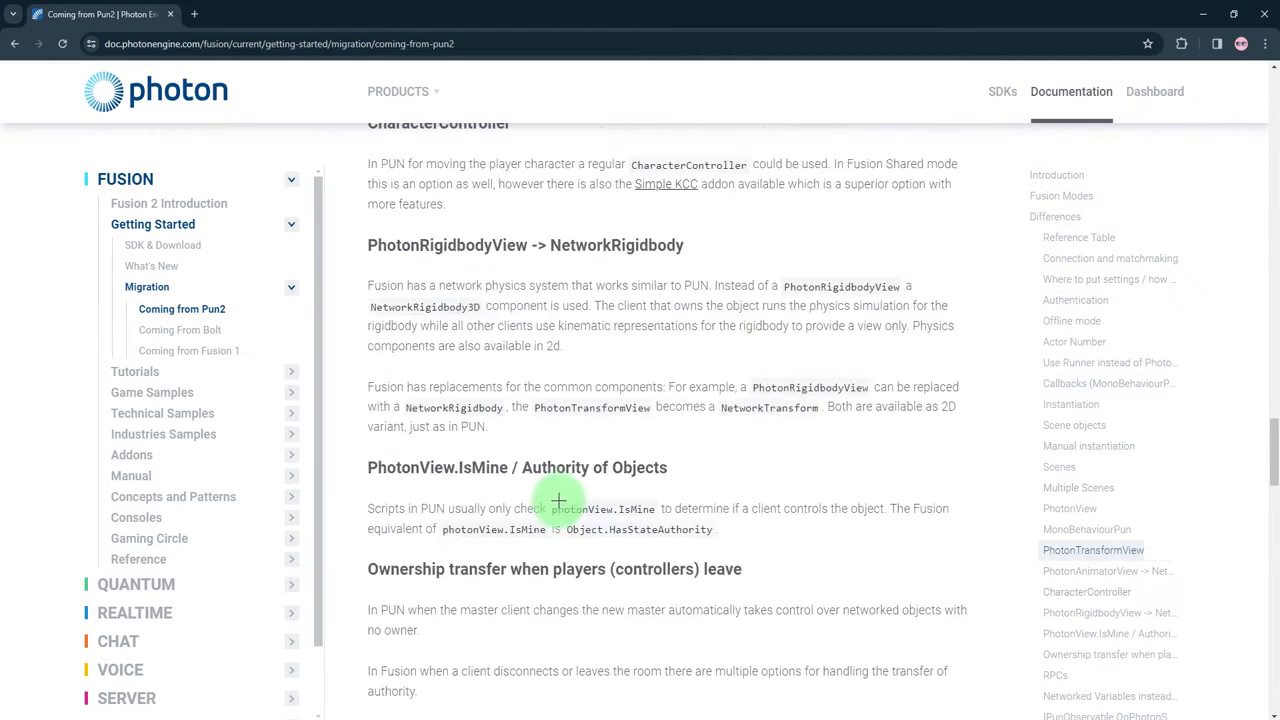
scroll(558, 501, "down", 3)
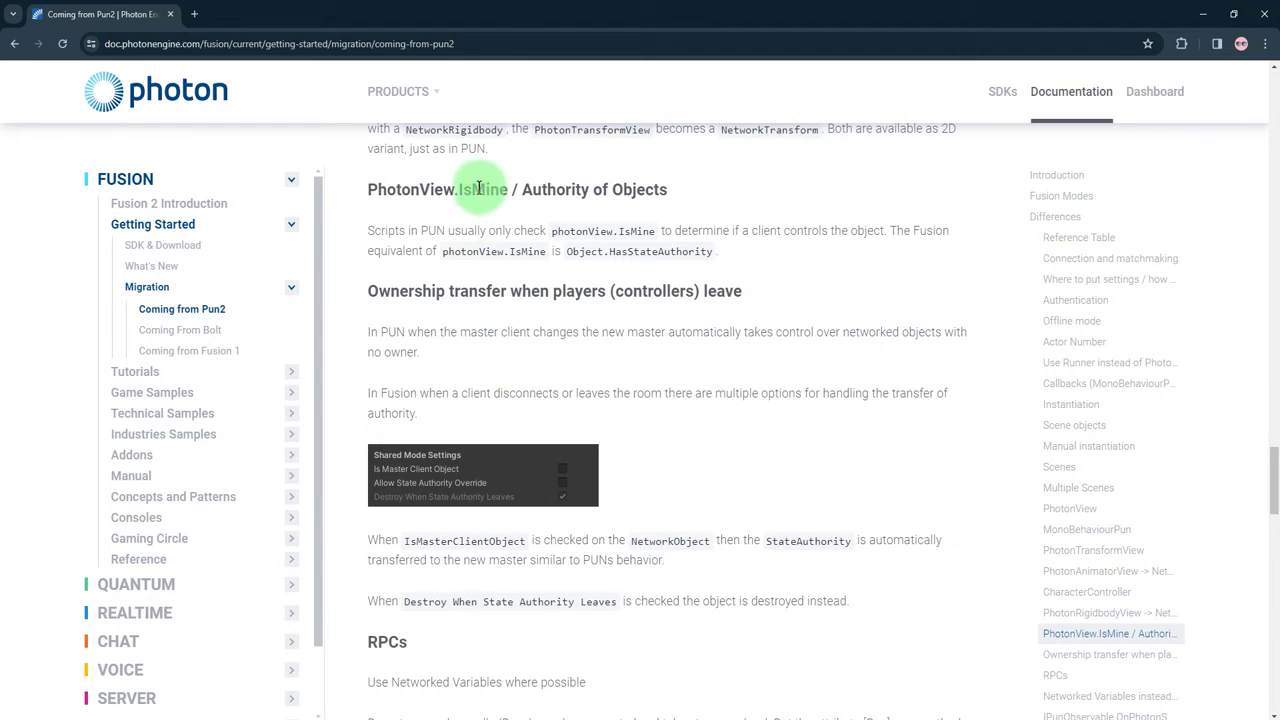
left_click_drag(368, 189, 520, 190)
scroll(577, 223, "up", 2)
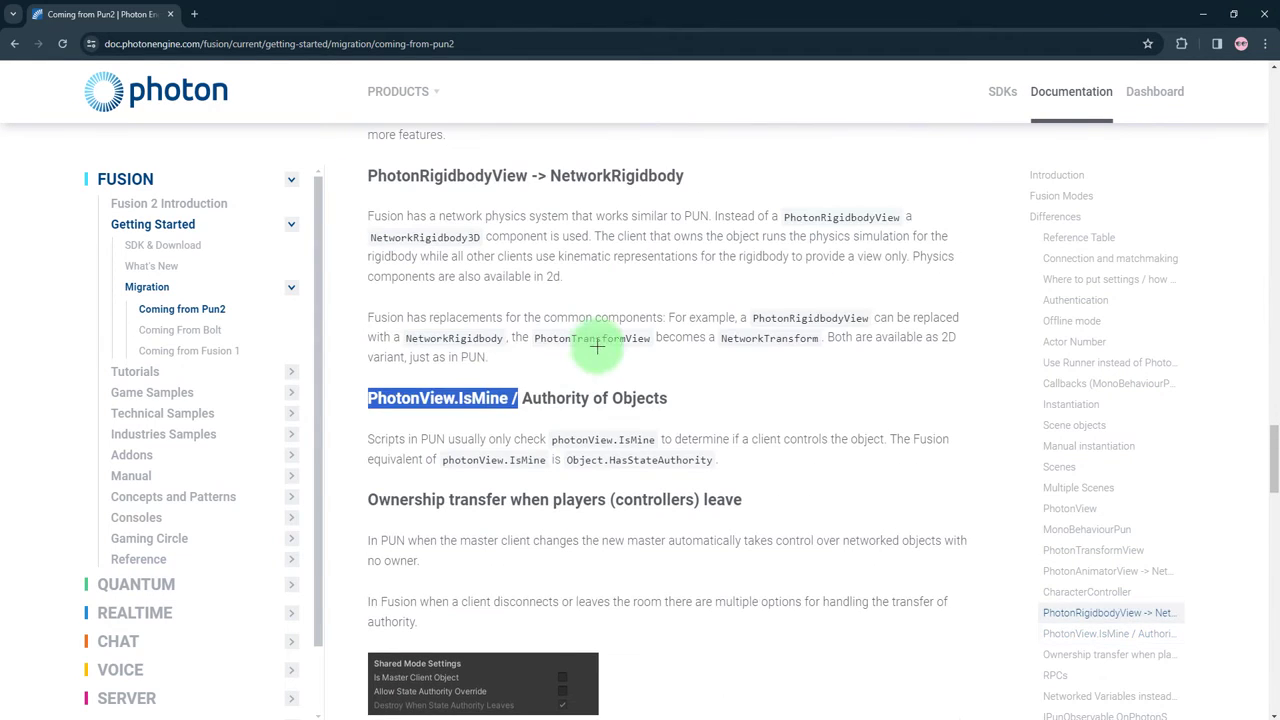
Highlight PhotonView.IsMine and its Fusion equivalent Object.HasStateAuthority.
left_click(420, 402)
left_click_drag(366, 397, 465, 400)
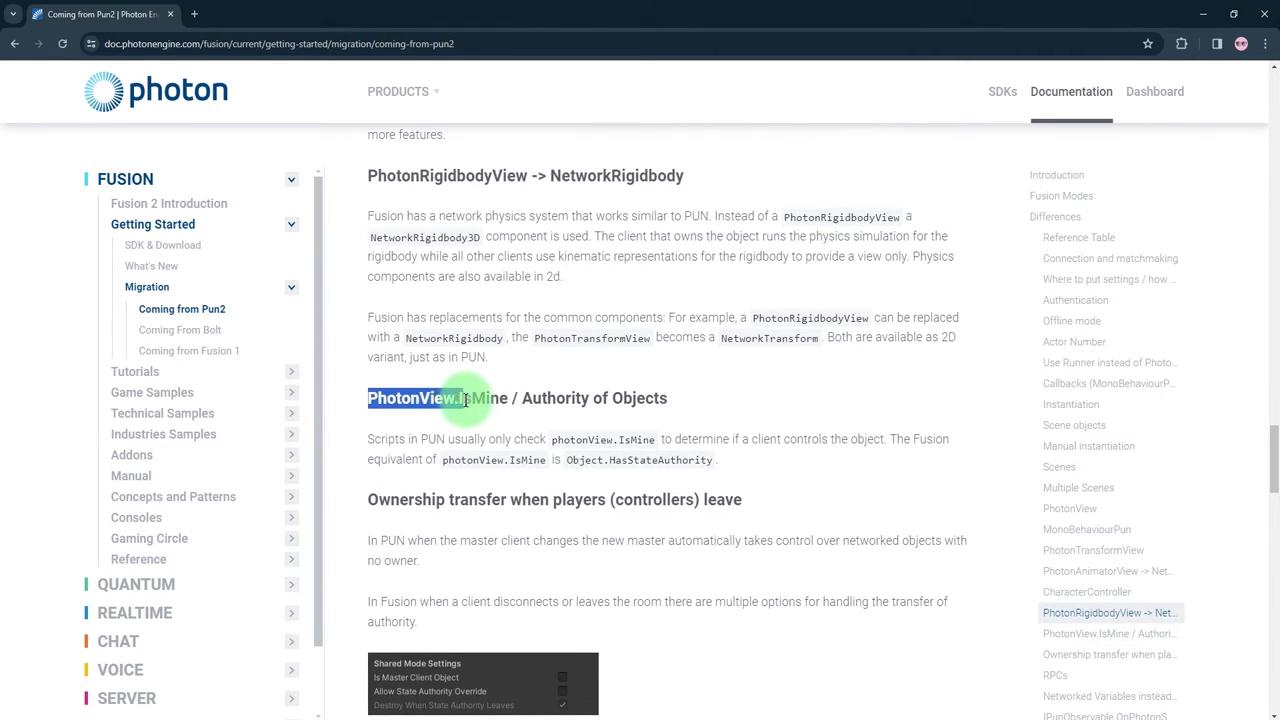
left_click_drag(366, 398, 507, 402)
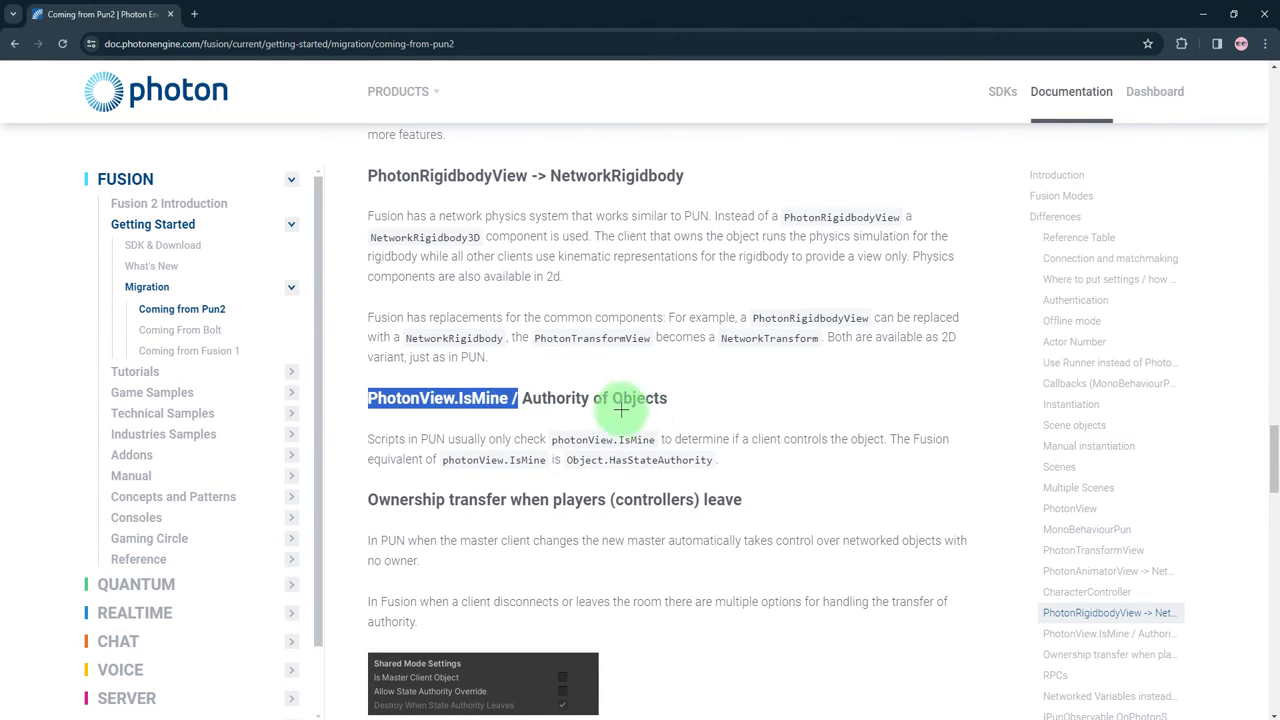
left_click_drag(521, 398, 720, 408)
left_click(447, 404)
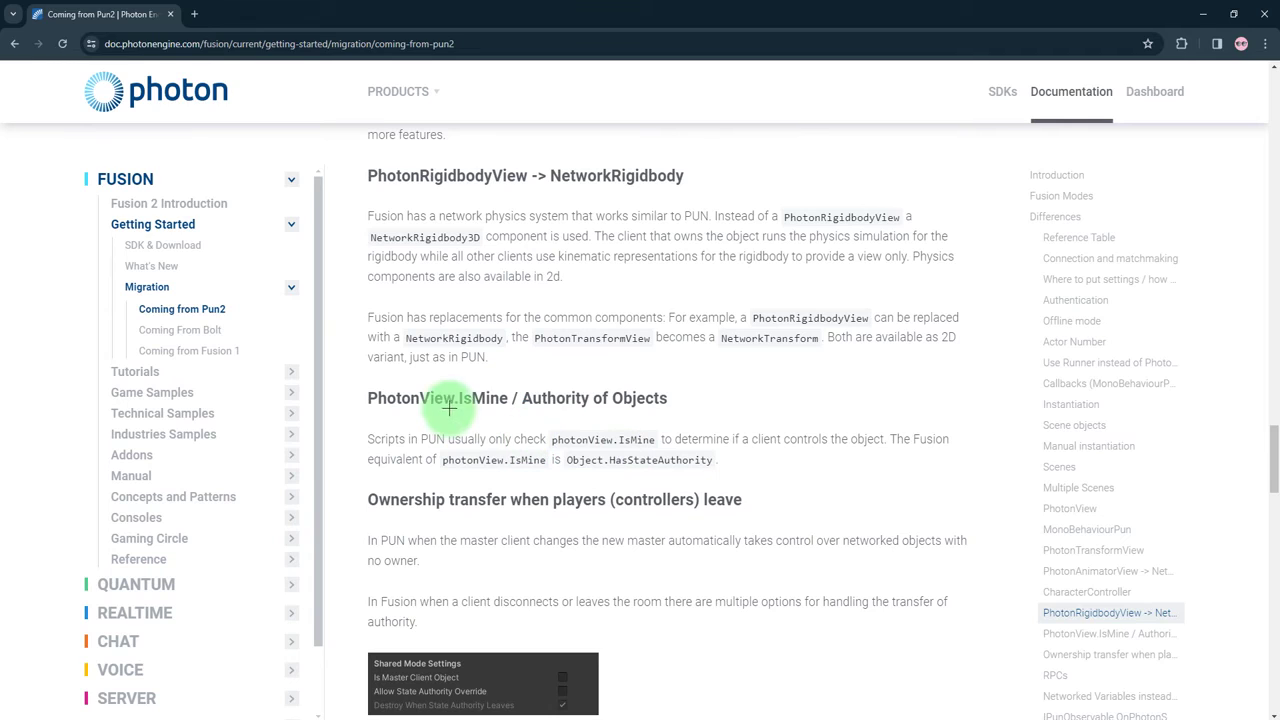
left_click_drag(368, 400, 508, 400)
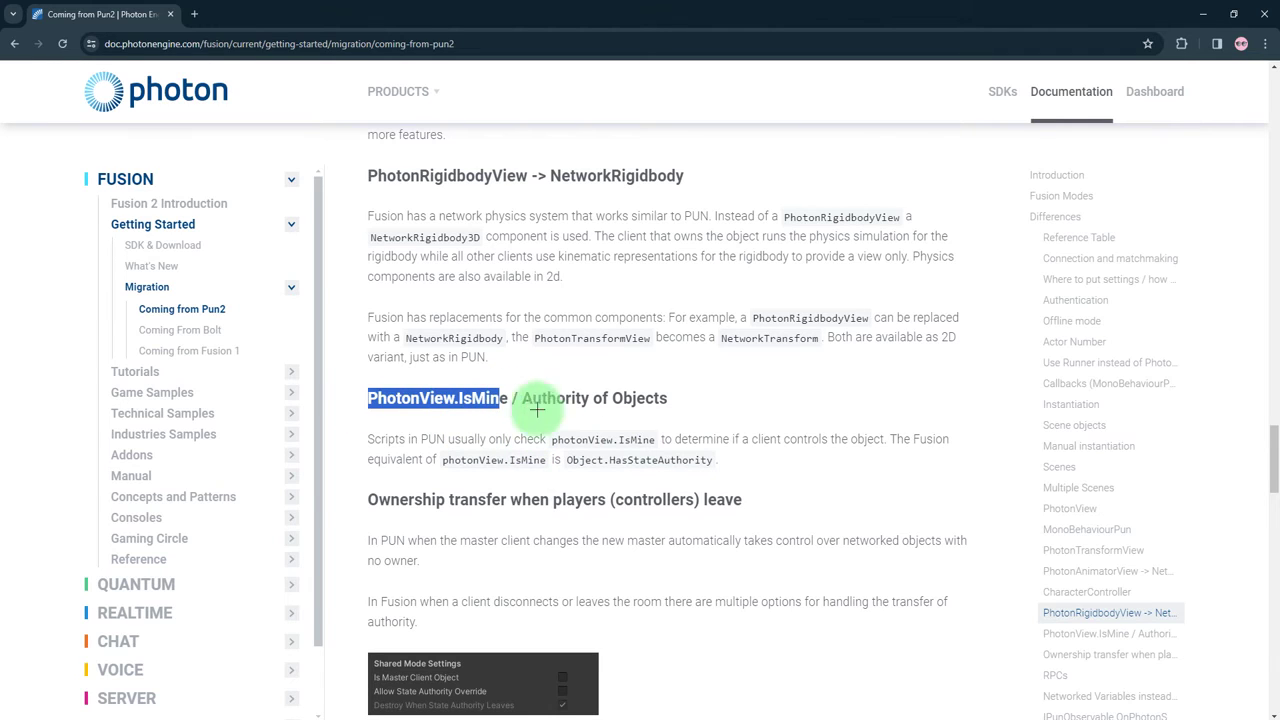
left_click_drag(563, 460, 712, 460)
left_click(740, 470)
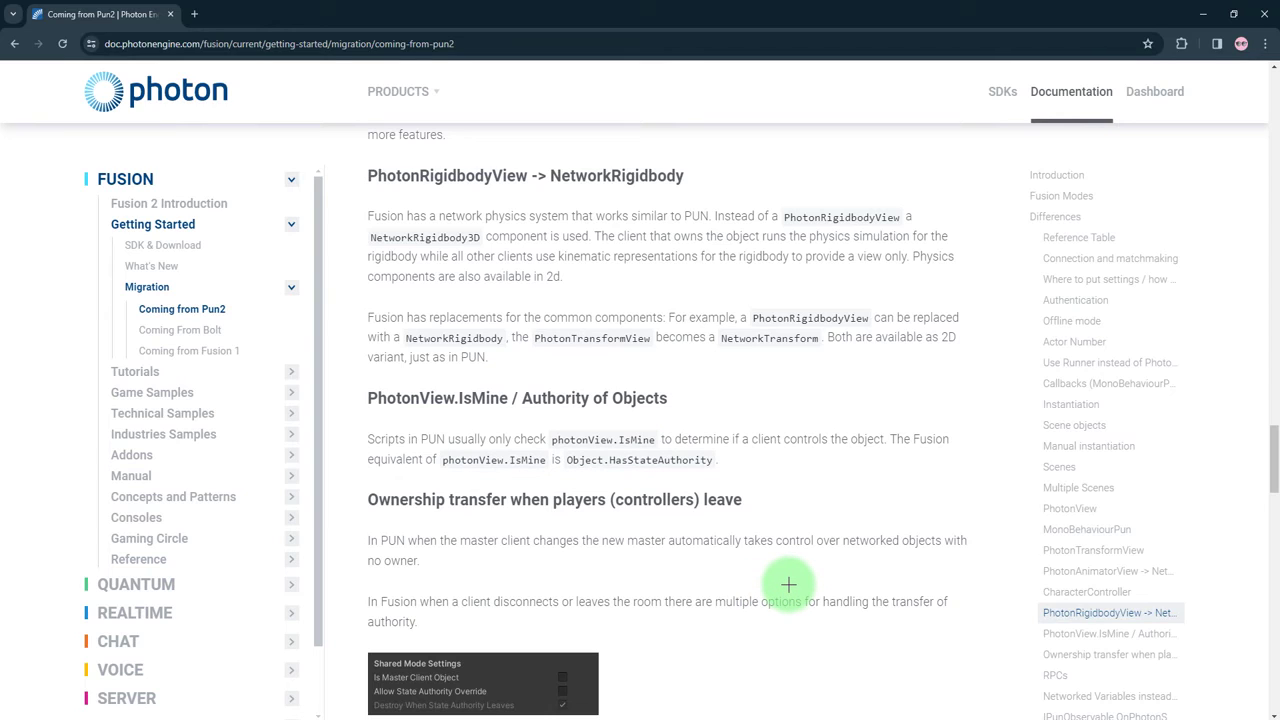
double_click(658, 460)
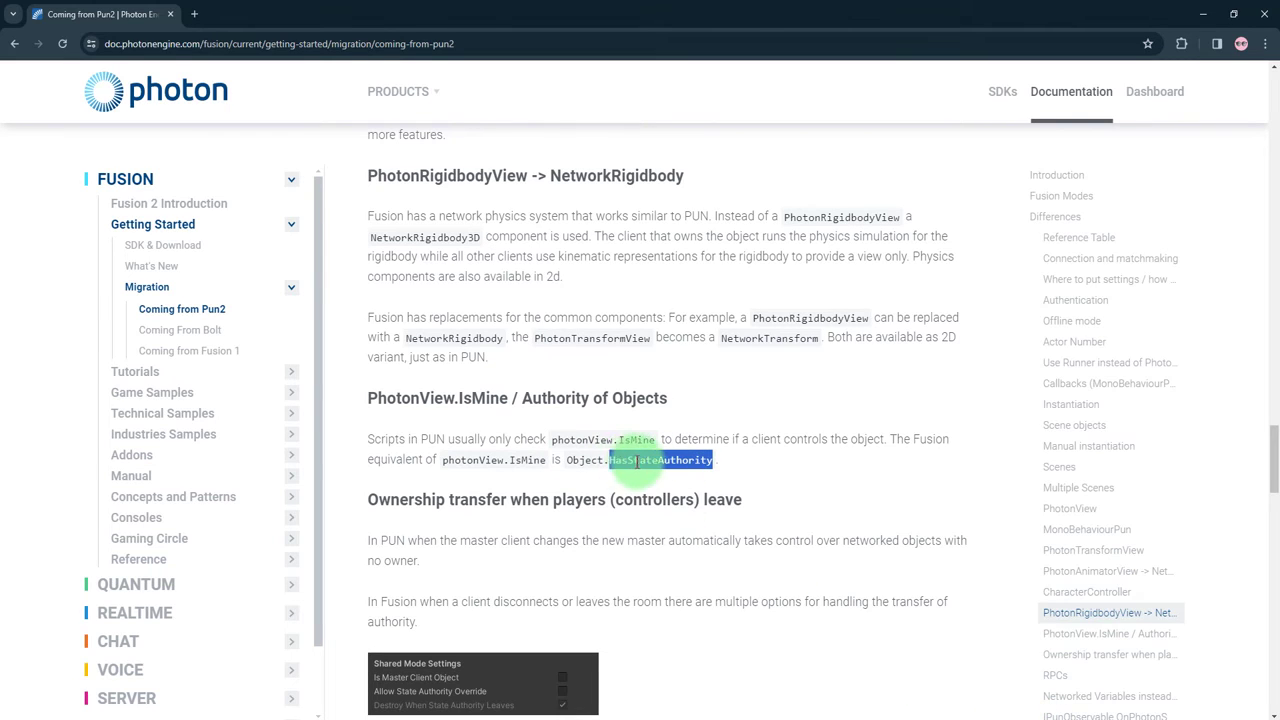
Write an if(HasStateAuthority == flase) { return; } guard at the top of Start.
key("alt+Tab")
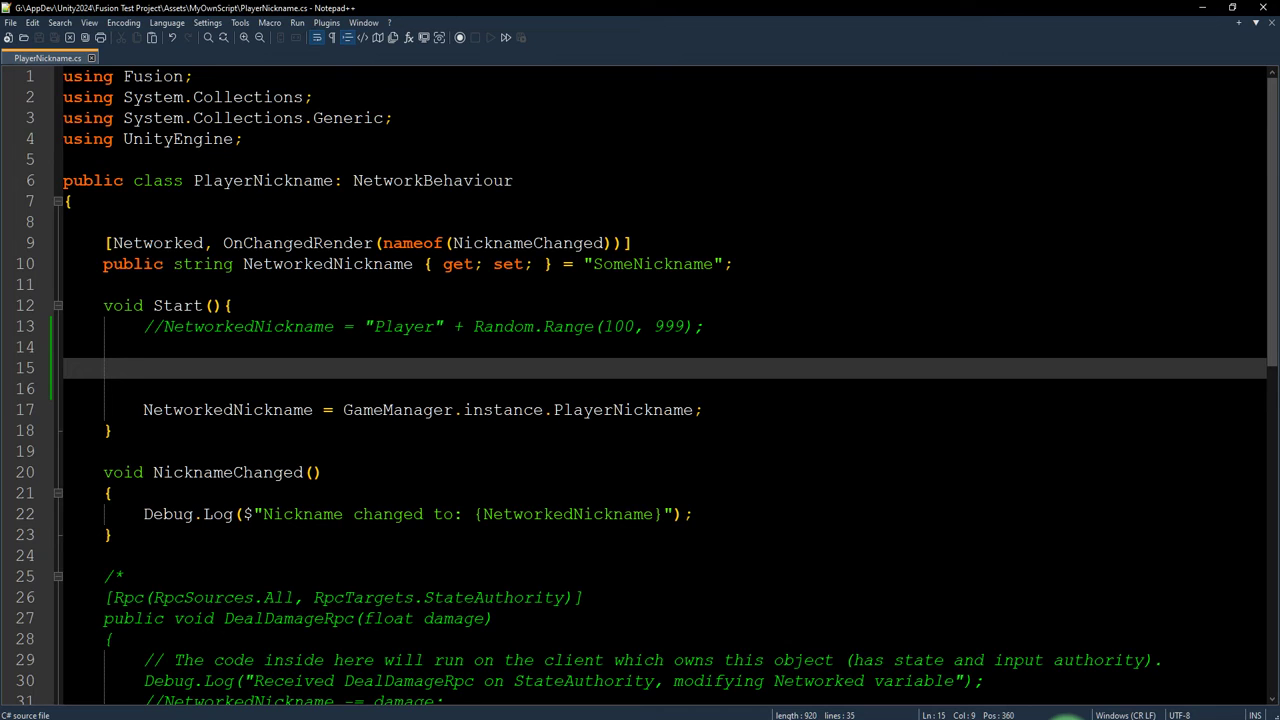
type("i")
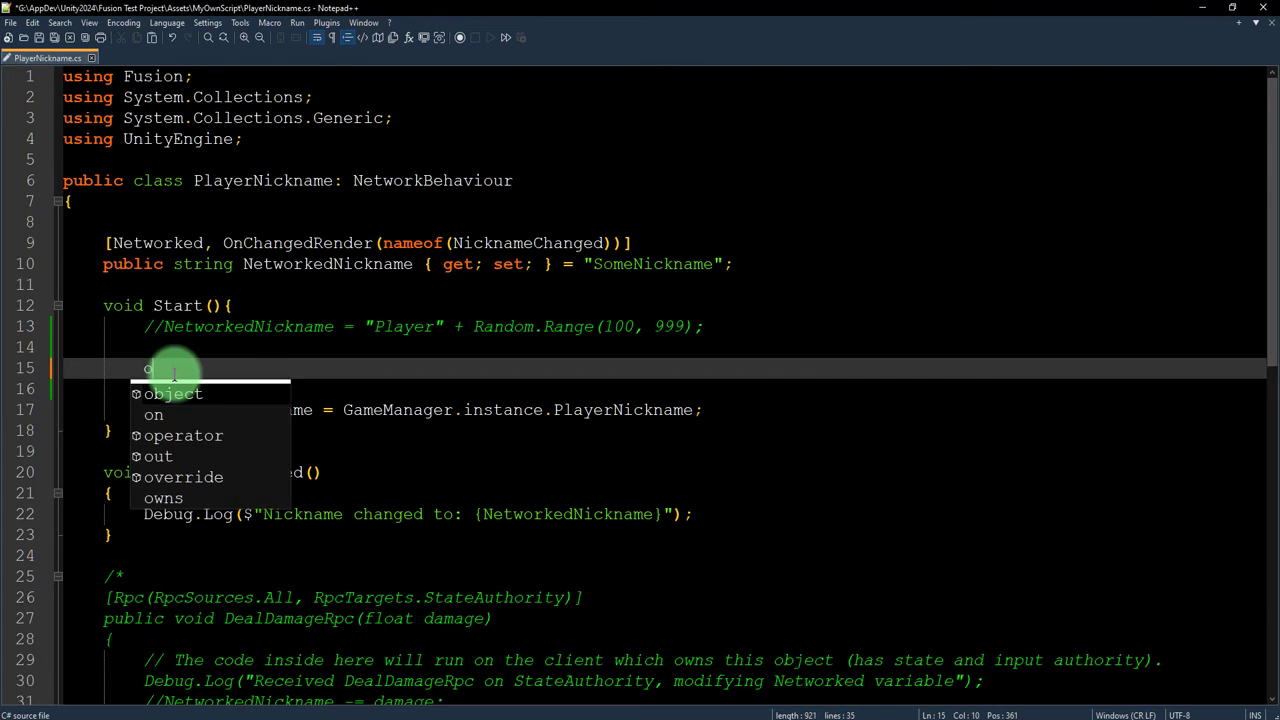
type("f(HasStateAuthority ==")
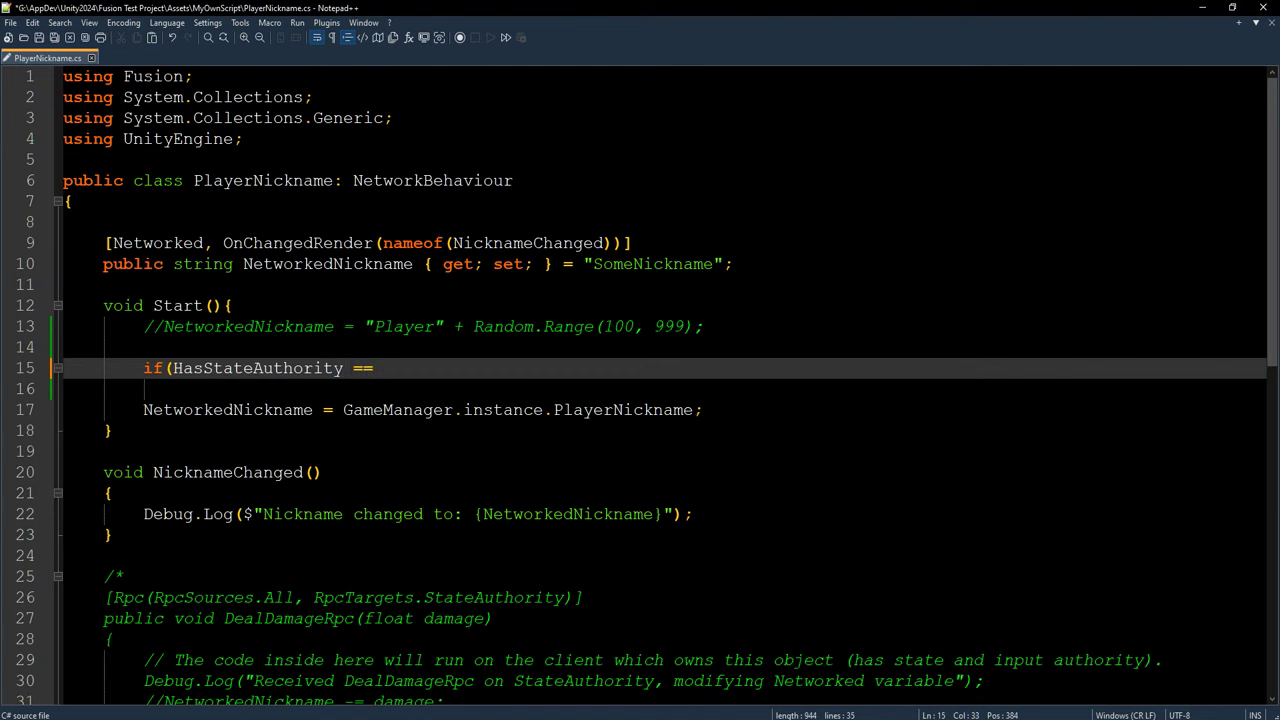
type("flase){")
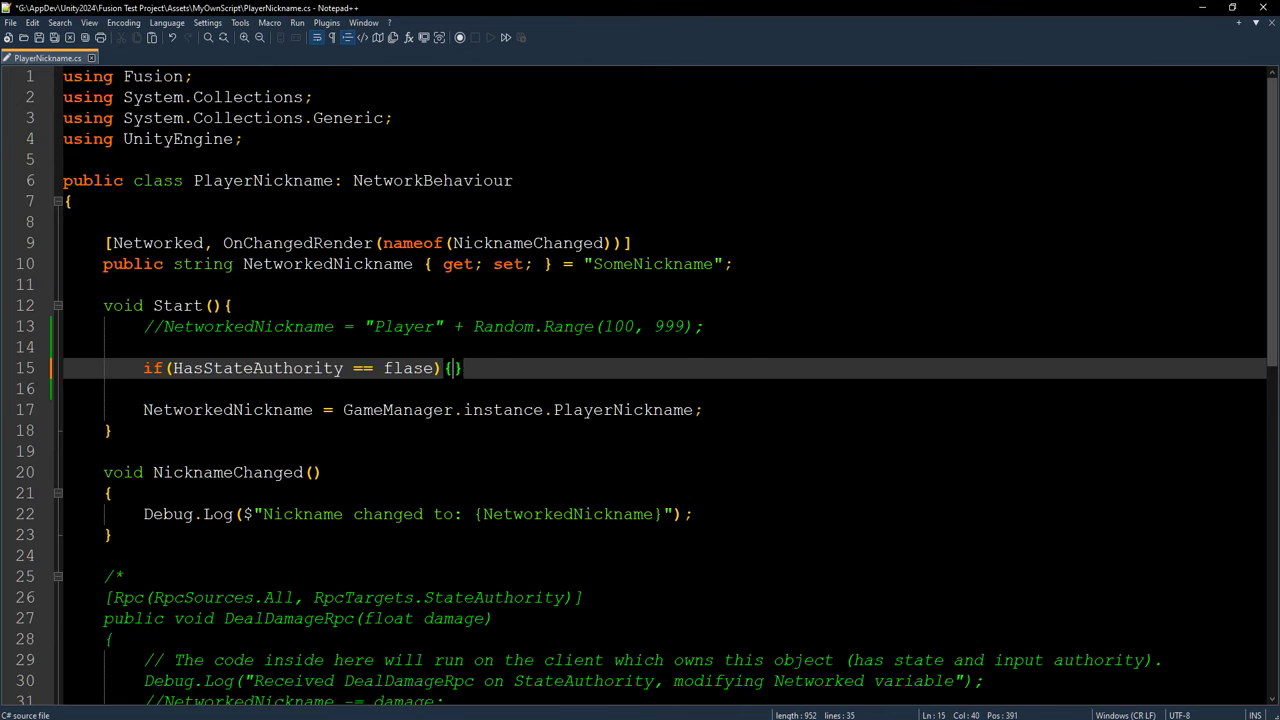
key("Return")
type("retu")
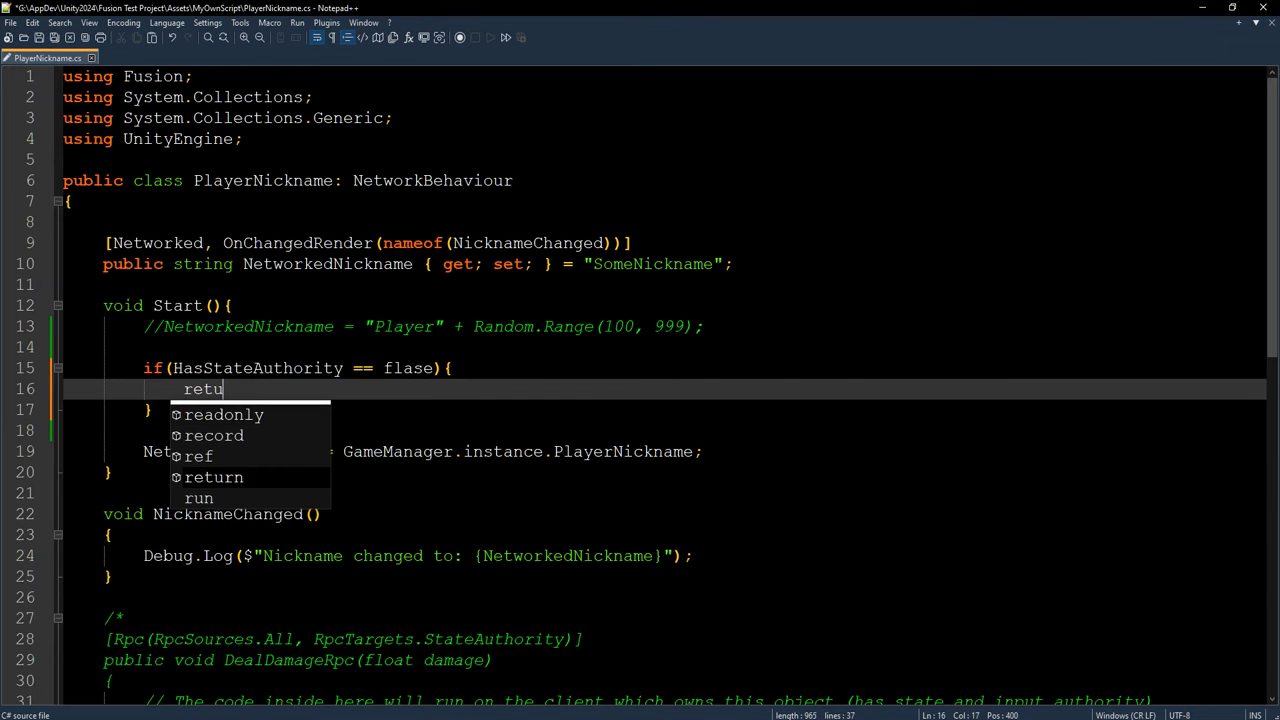
key("Return")
type(";")
Review the NetworkedNickname assignment and the new if block on lines 15–17.
left_click(311, 452)
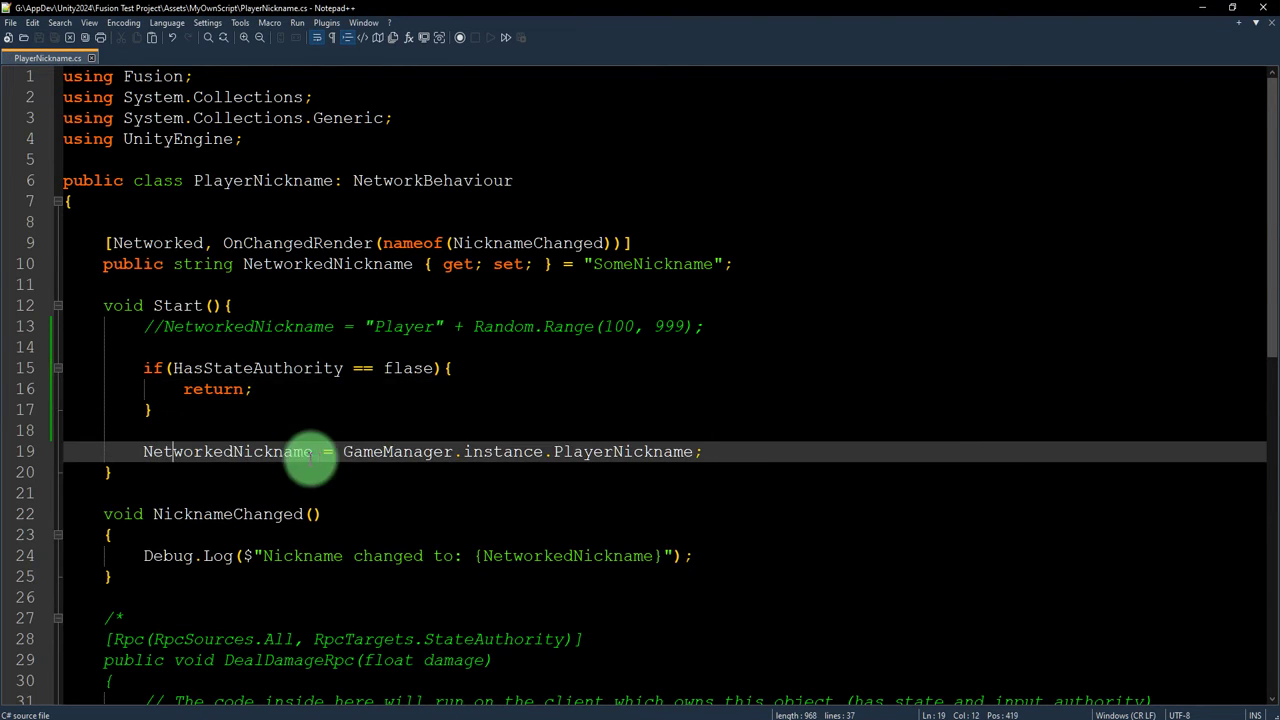
left_click(433, 452)
double_click(311, 452)
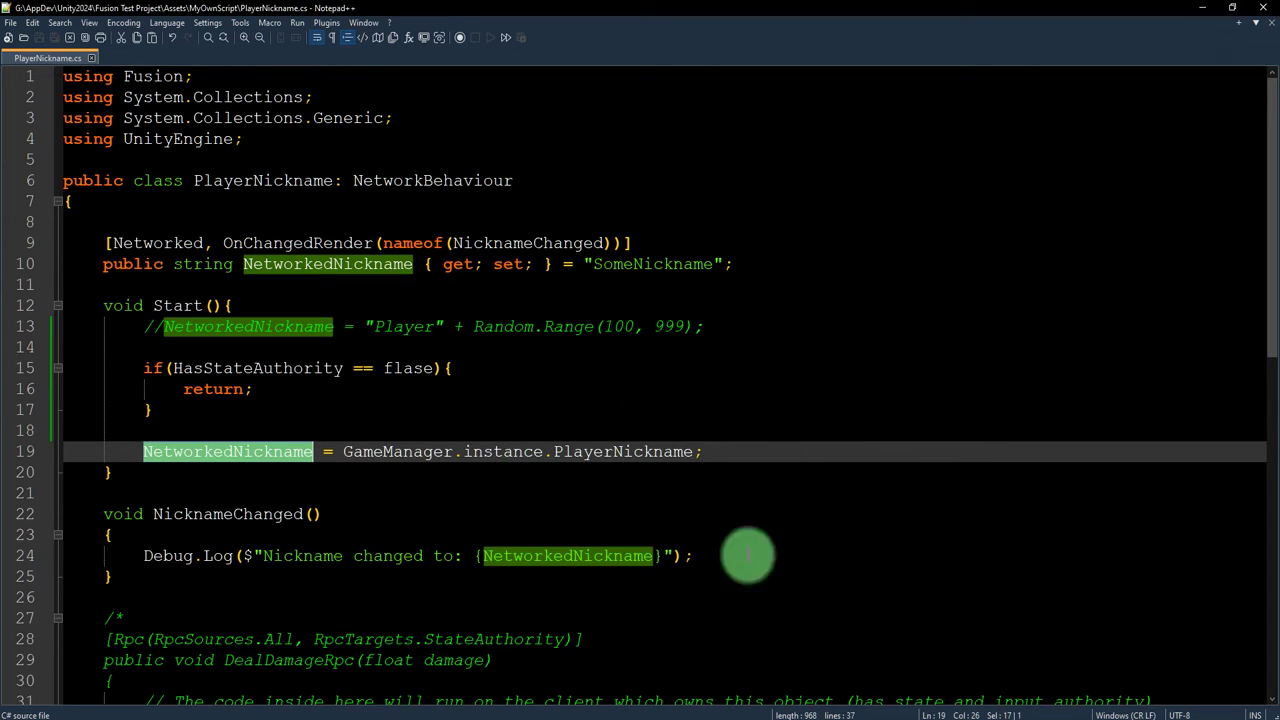
left_click(621, 430)
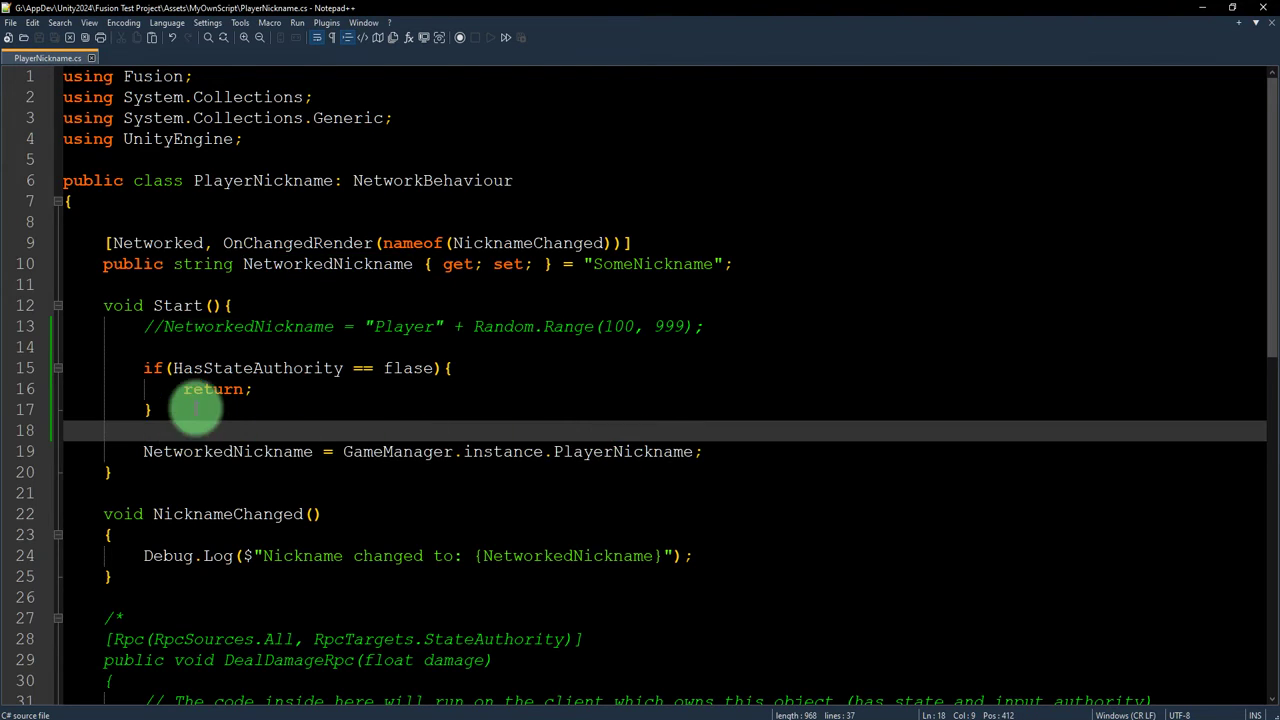
left_click_drag(190, 410, 143, 368)
left_click(134, 405)
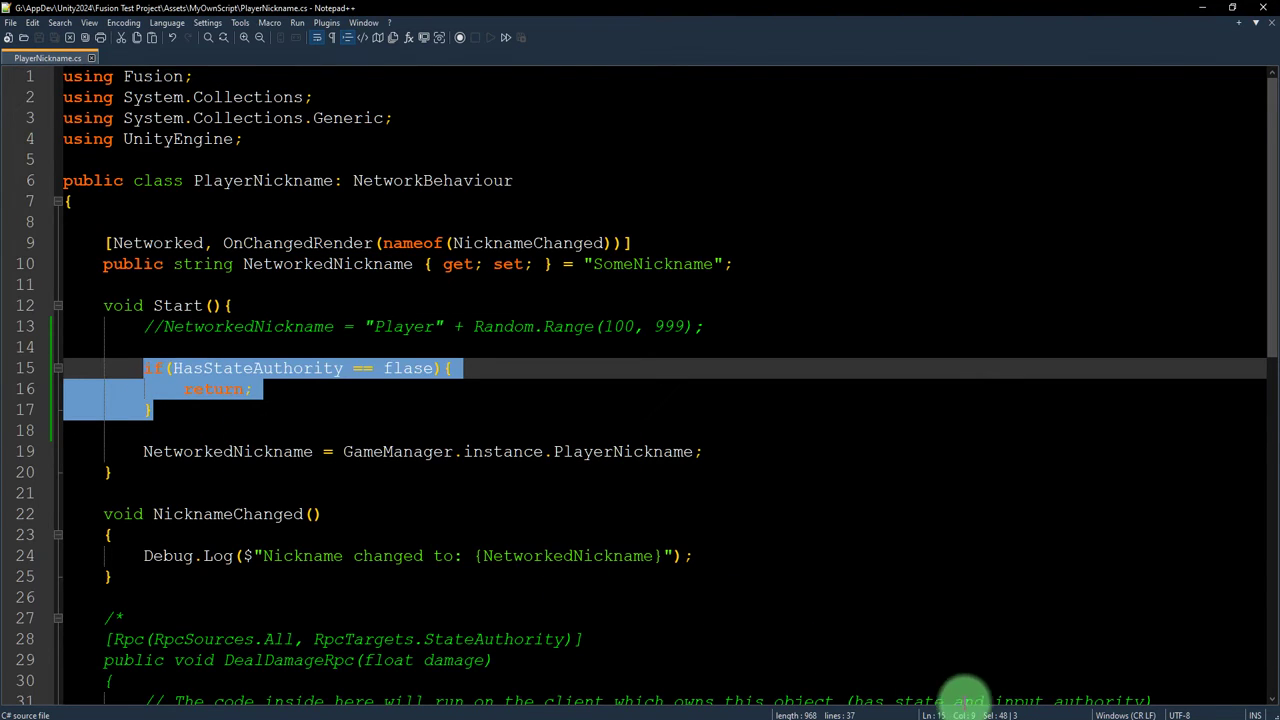
left_click(1000, 712)
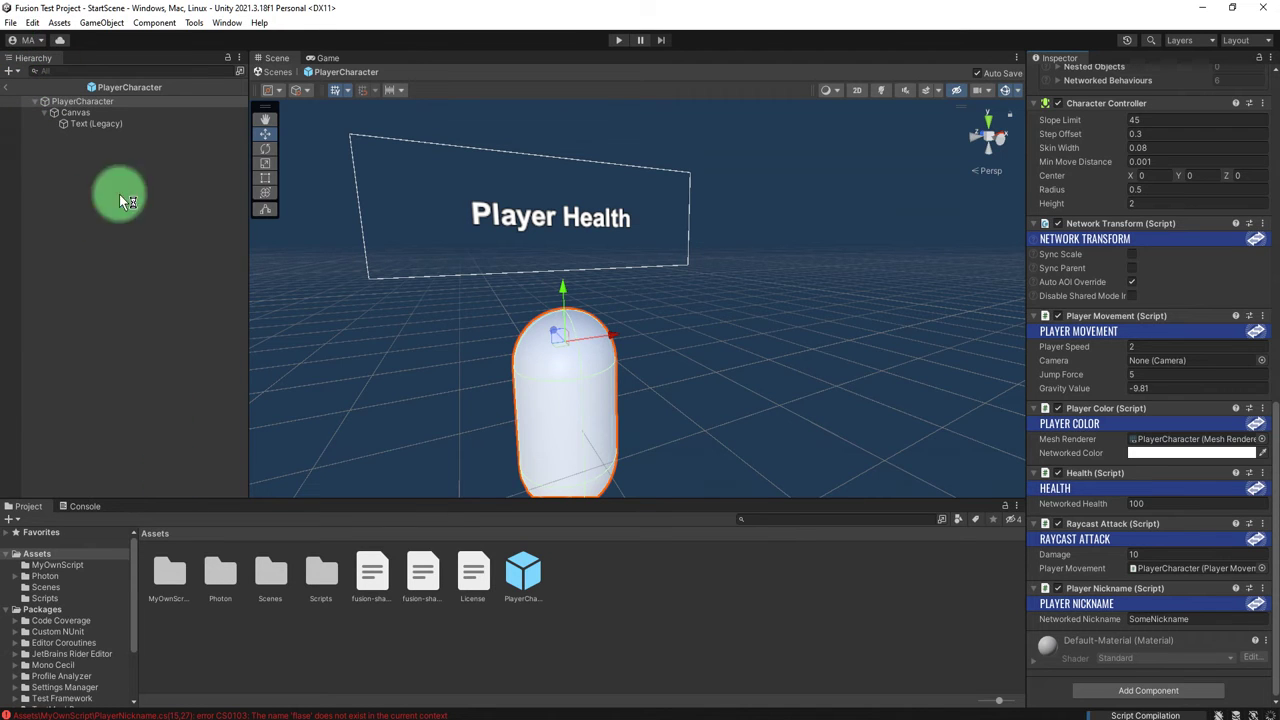
Exit prefab mode, open Build Settings, and jump to the 'flase' compile error from the Console.
left_click(7, 87)
left_click(10, 22)
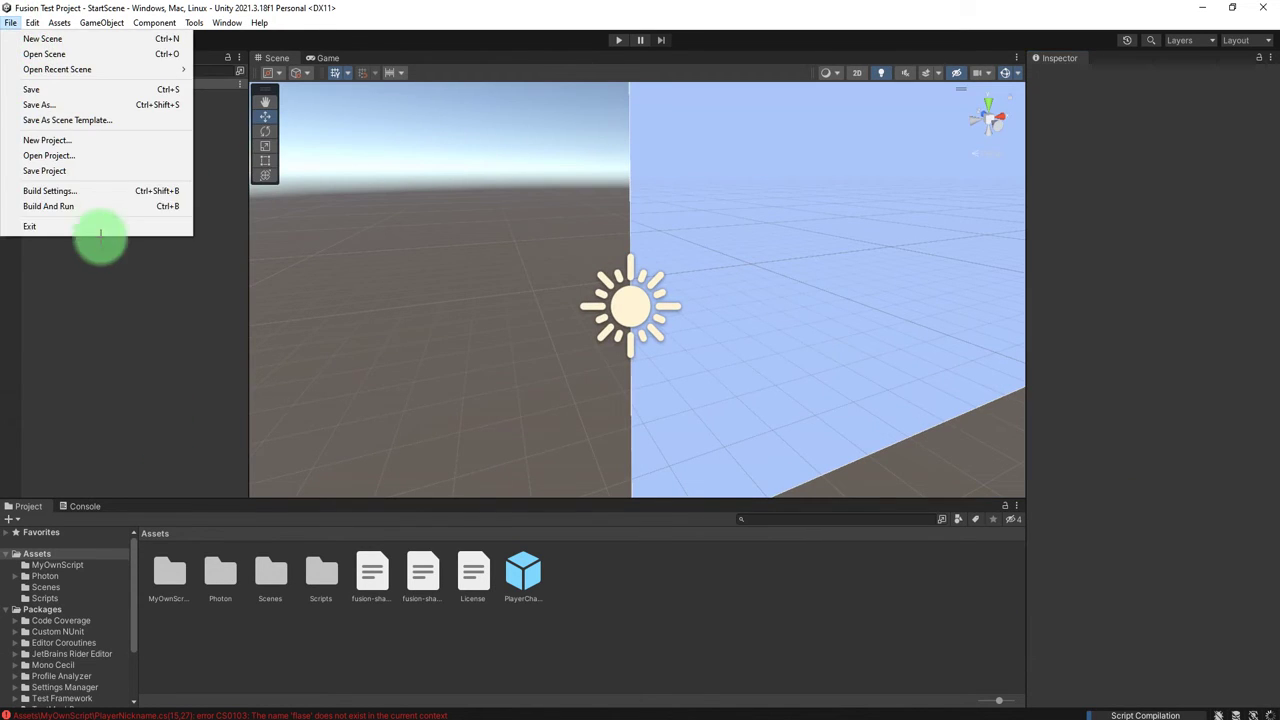
left_click(74, 190)
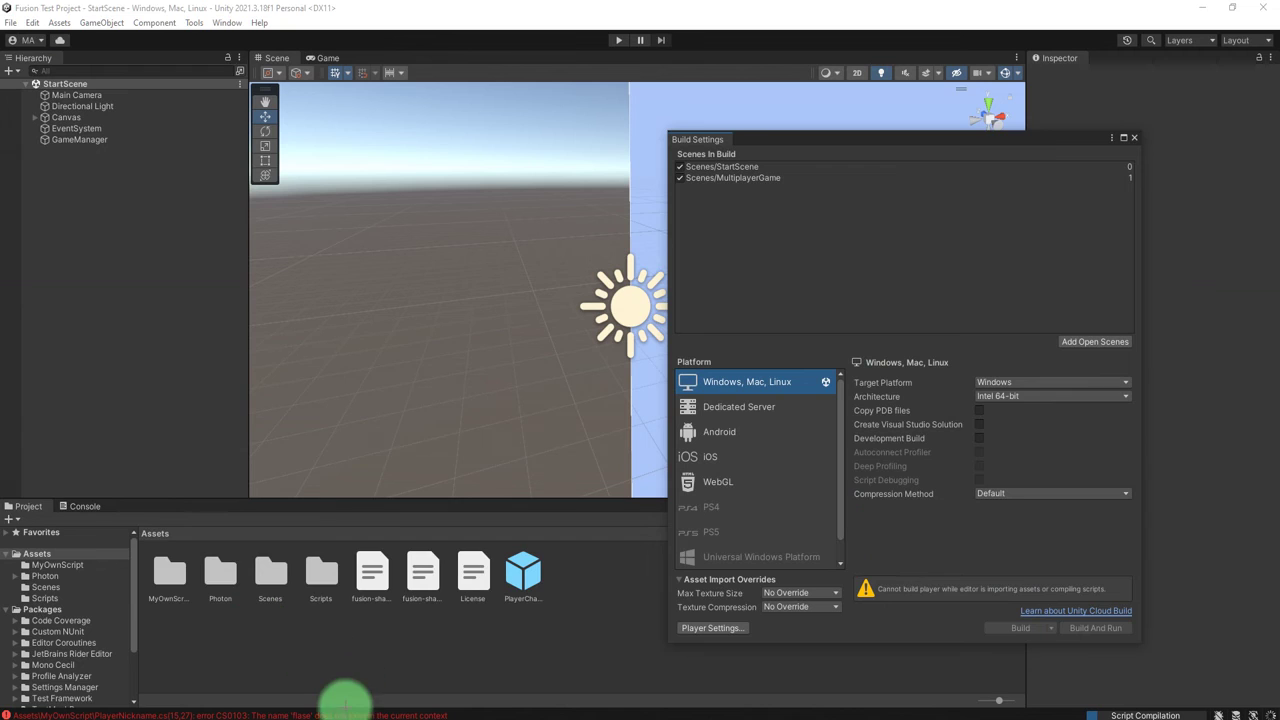
left_click(319, 705)
double_click(197, 553)
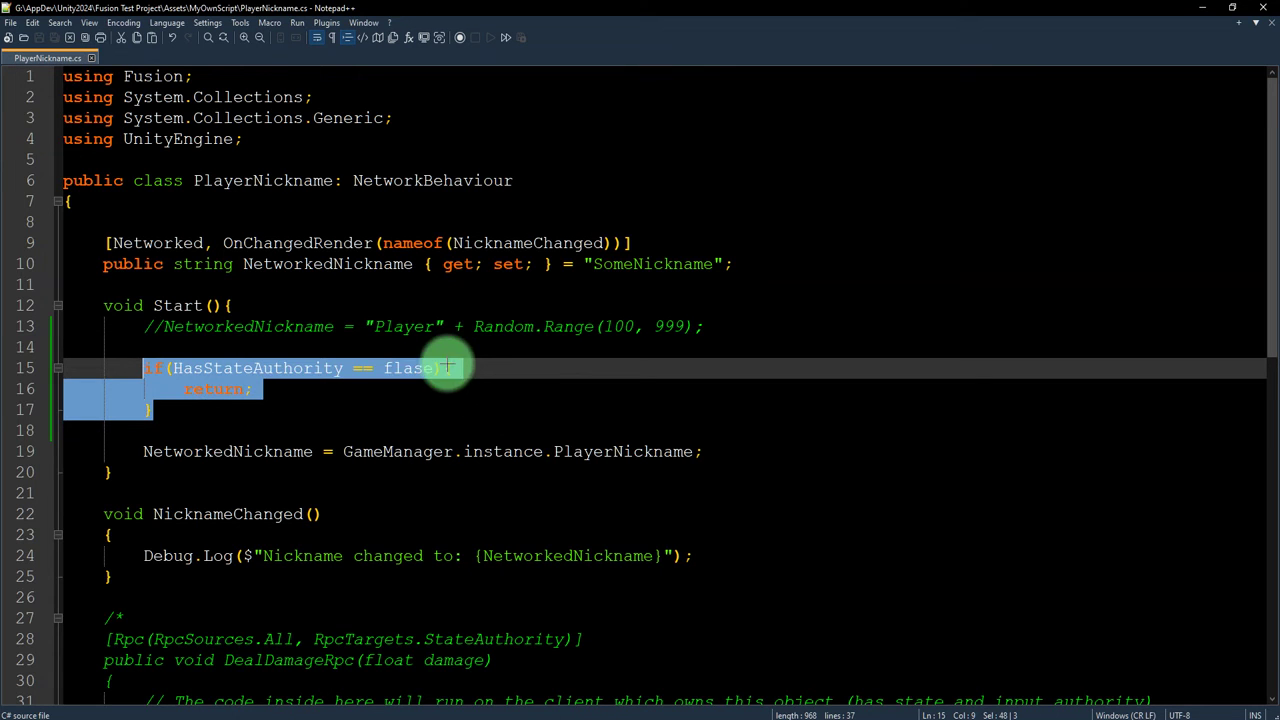
Correct 'flase' to 'false' in the guard, then start a new build.
left_click(408, 370)
type("a")
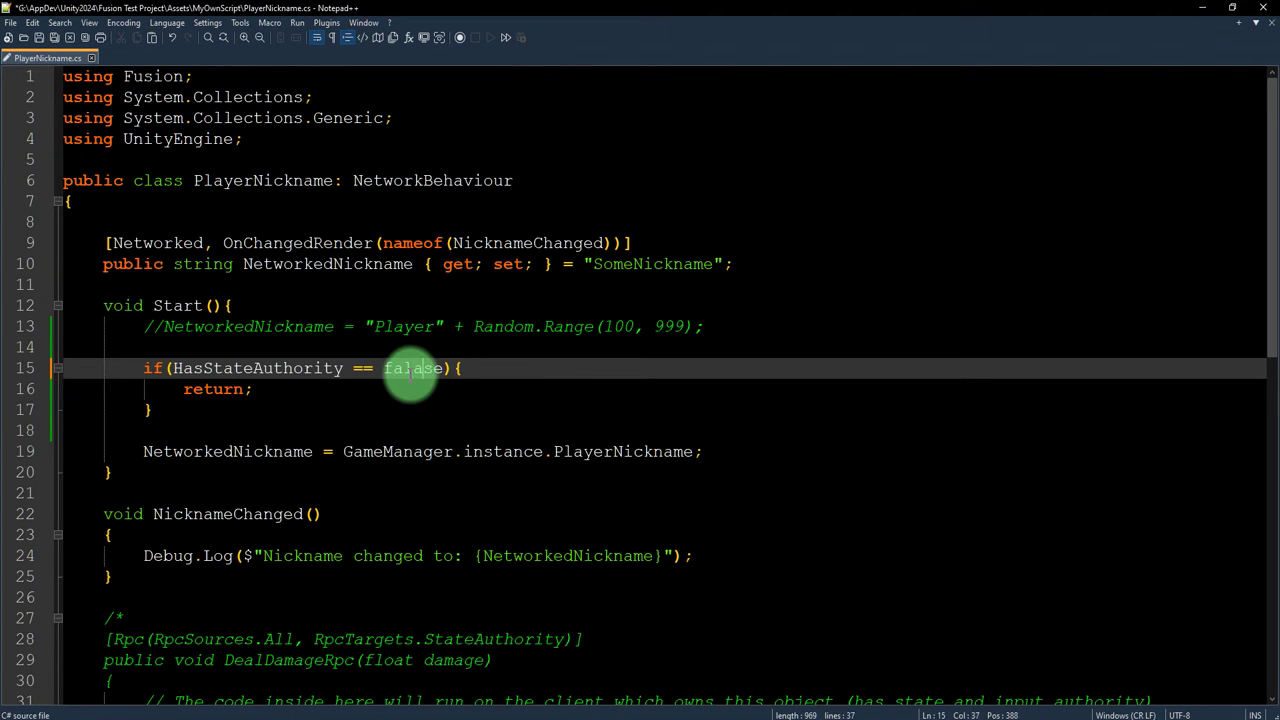
key("alt+Tab")
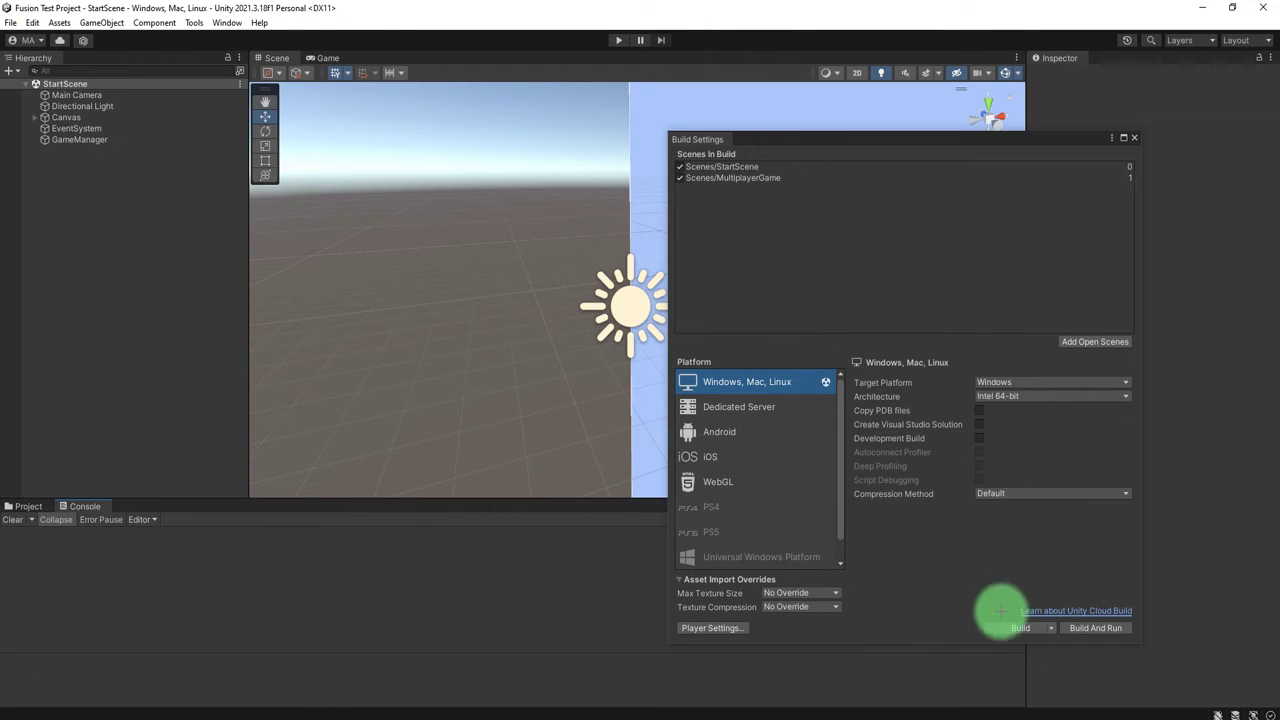
left_click(1018, 628)
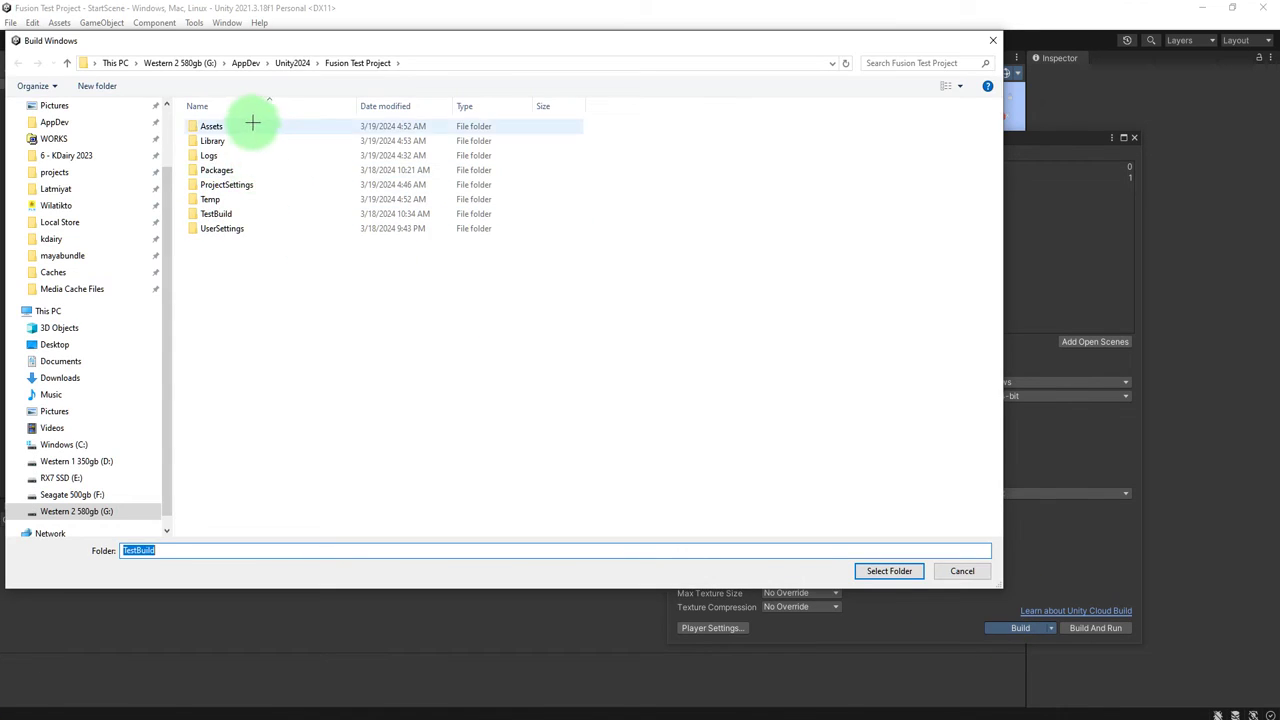
Build into the TestBuild folder, then enter play mode again.
double_click(238, 214)
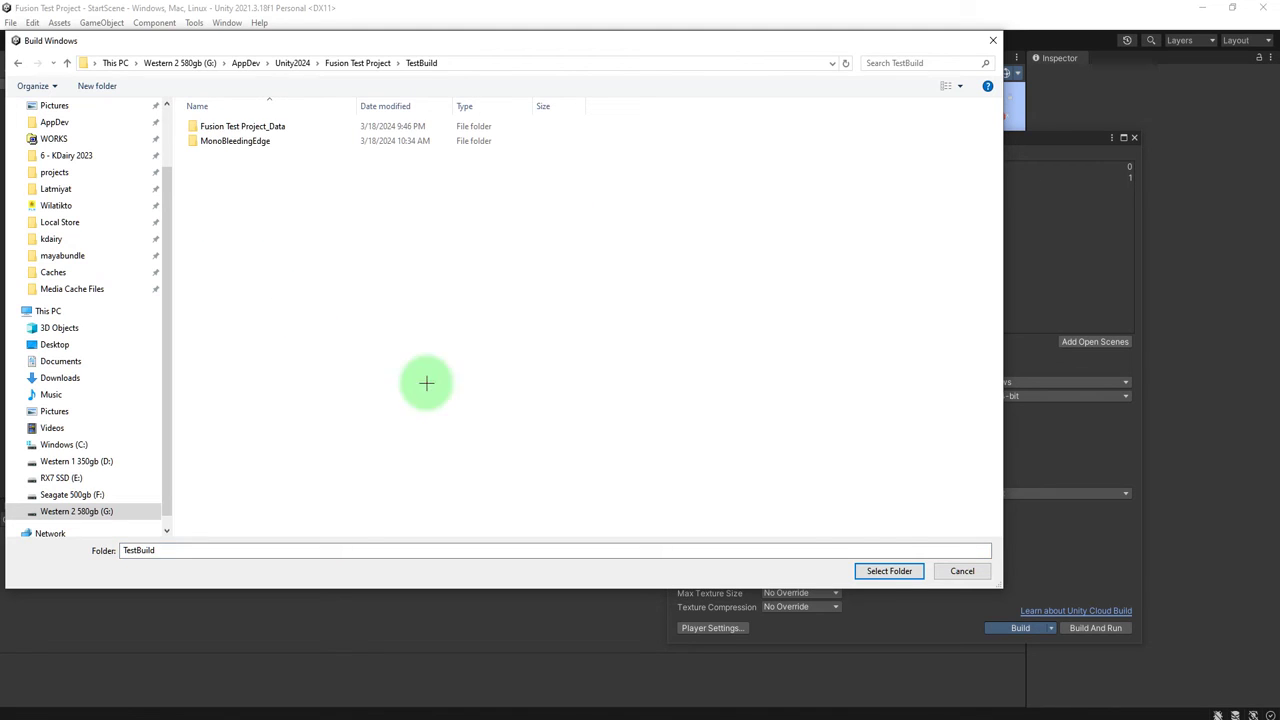
left_click(886, 570)
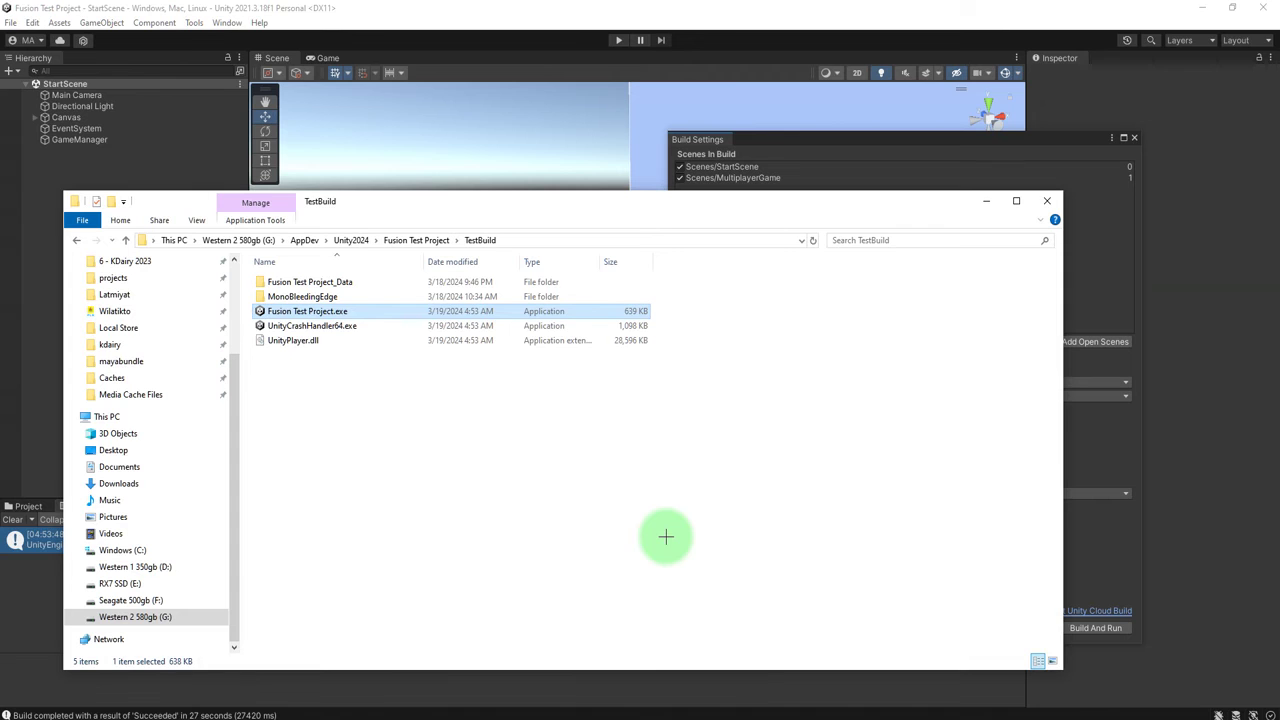
left_click(624, 490)
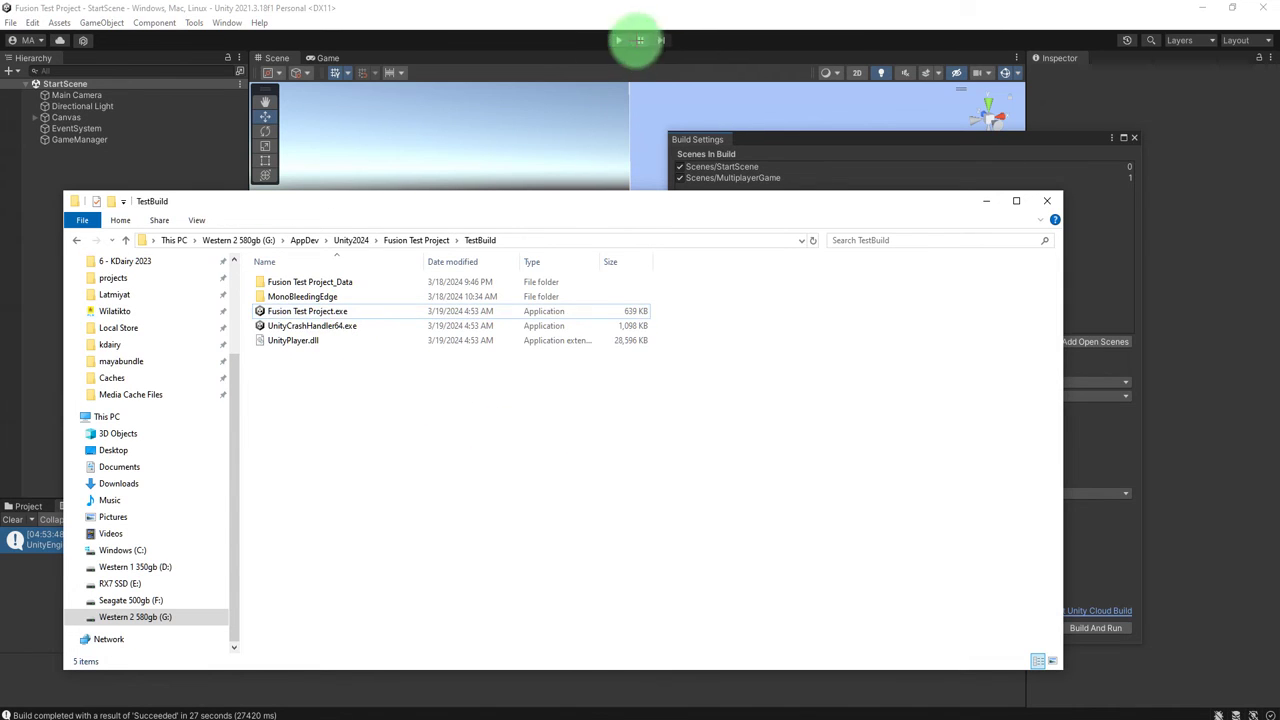
left_click(622, 40)
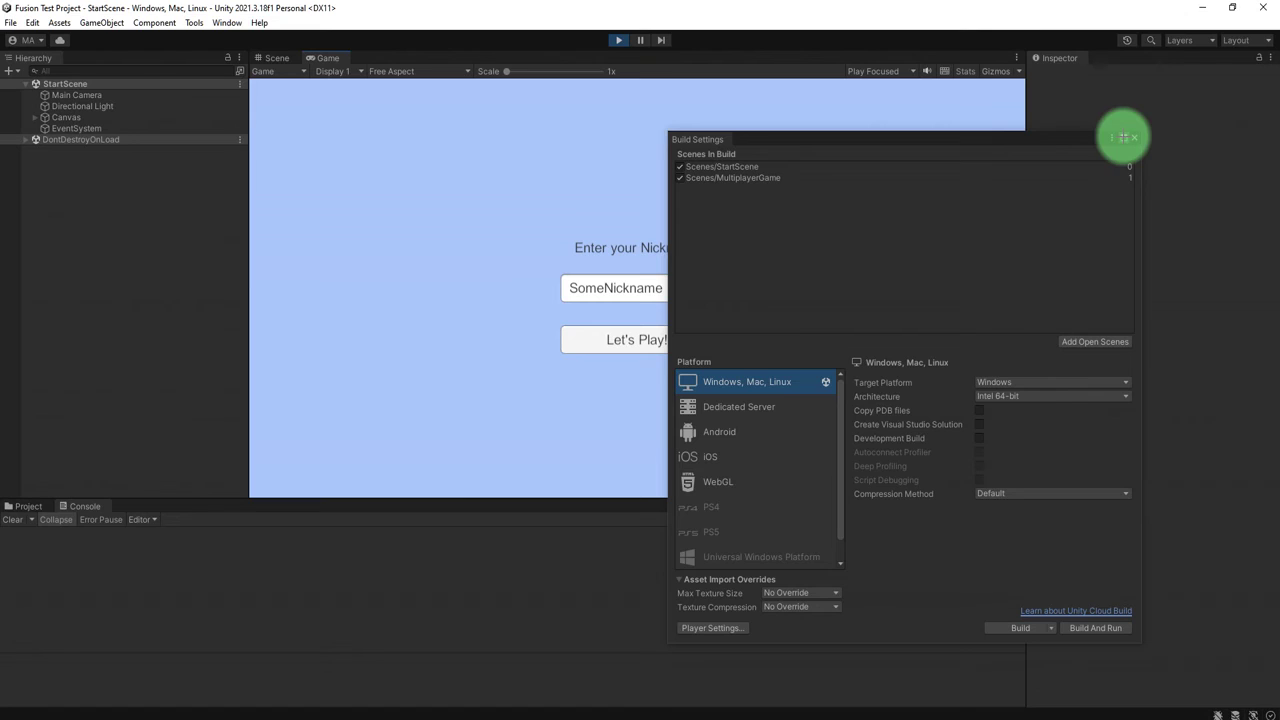
Join the game as PlayerOne, walk forward, and orbit the Scene view to see the nickname label.
left_click(1134, 137)
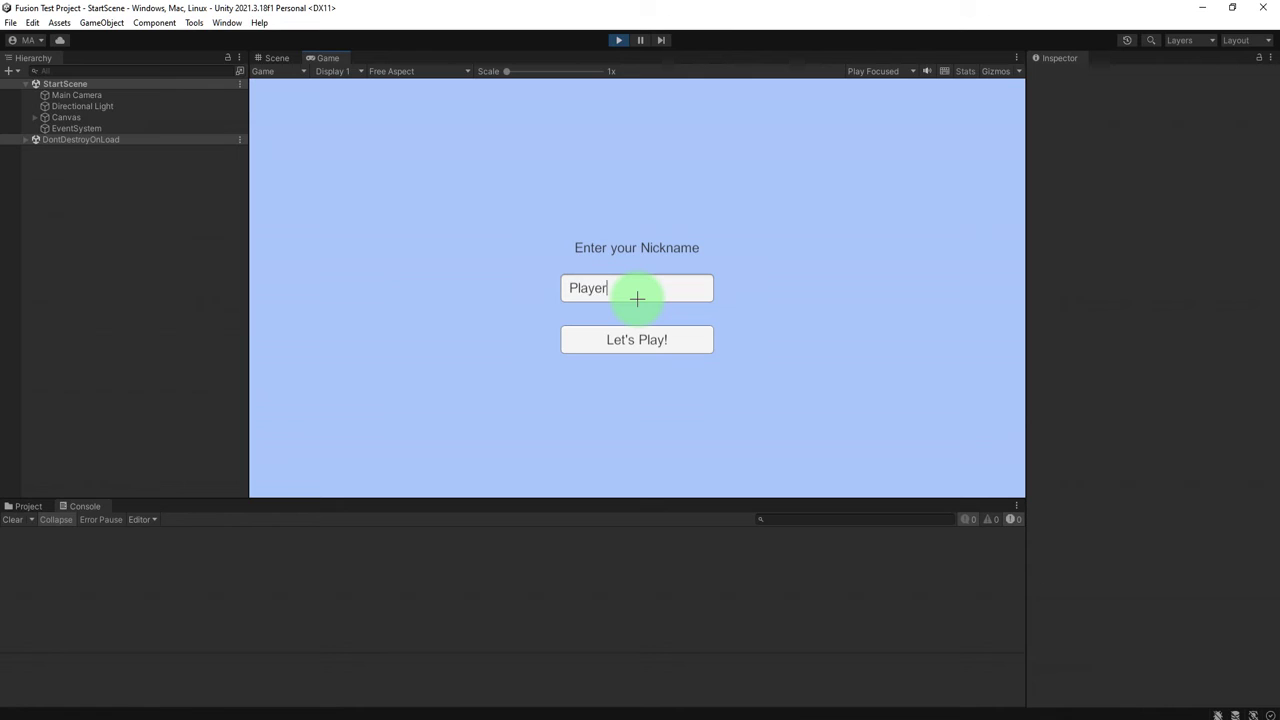
left_click(625, 328)
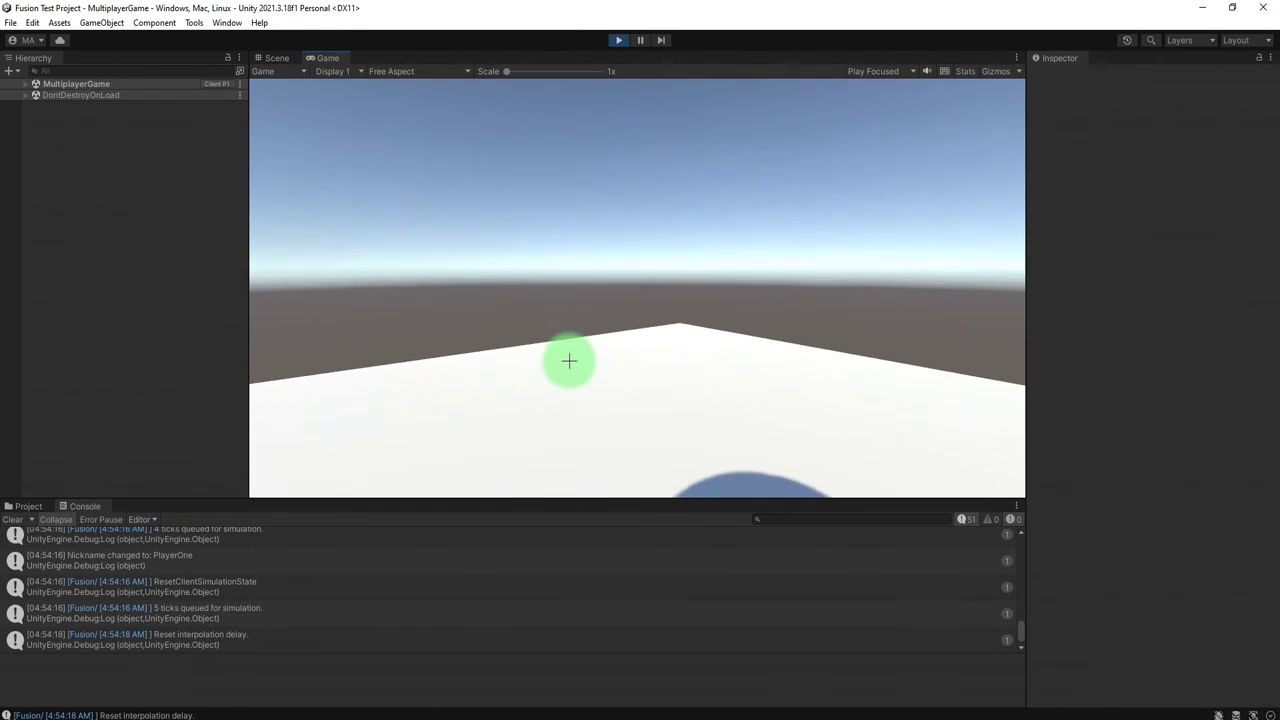
key("w")
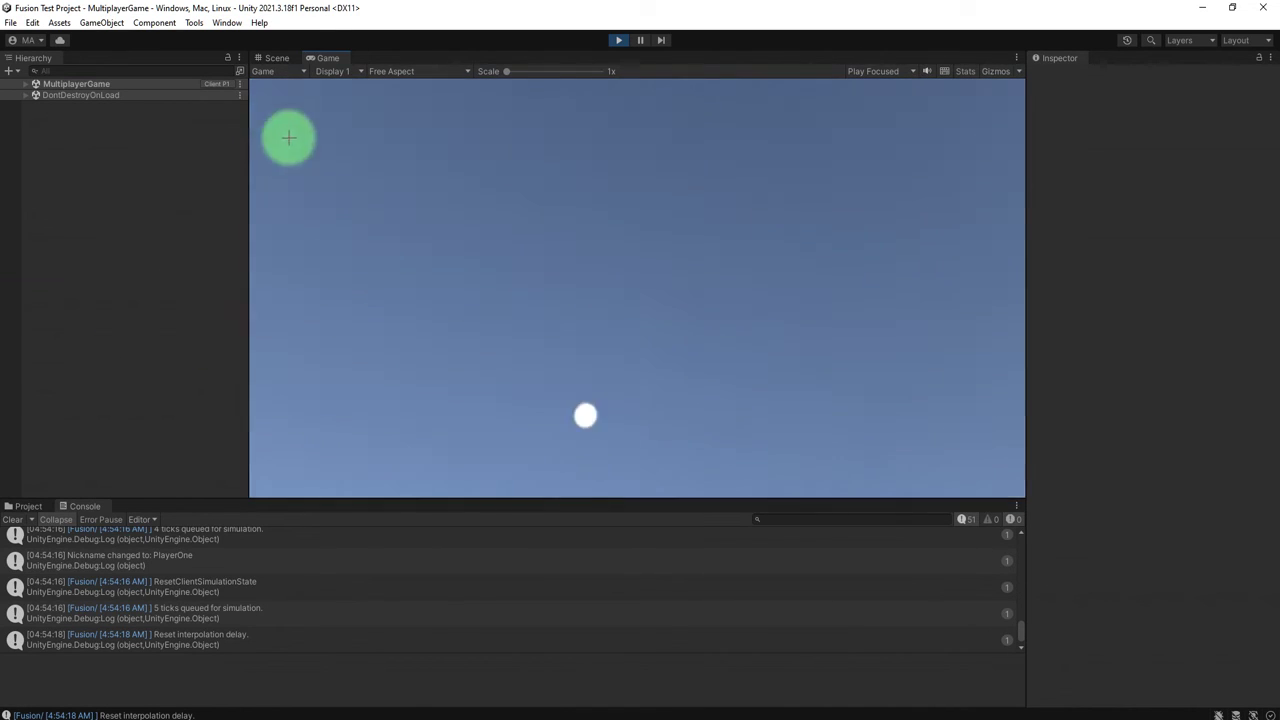
left_click(275, 57)
mouse_move(414, 371)
left_mouse_down("alt")
mouse_move(549, 386)
mouse_move(576, 362)
mouse_move(583, 377)
mouse_move(600, 331)
mouse_move(371, 300)
left_mouse_up("alt")
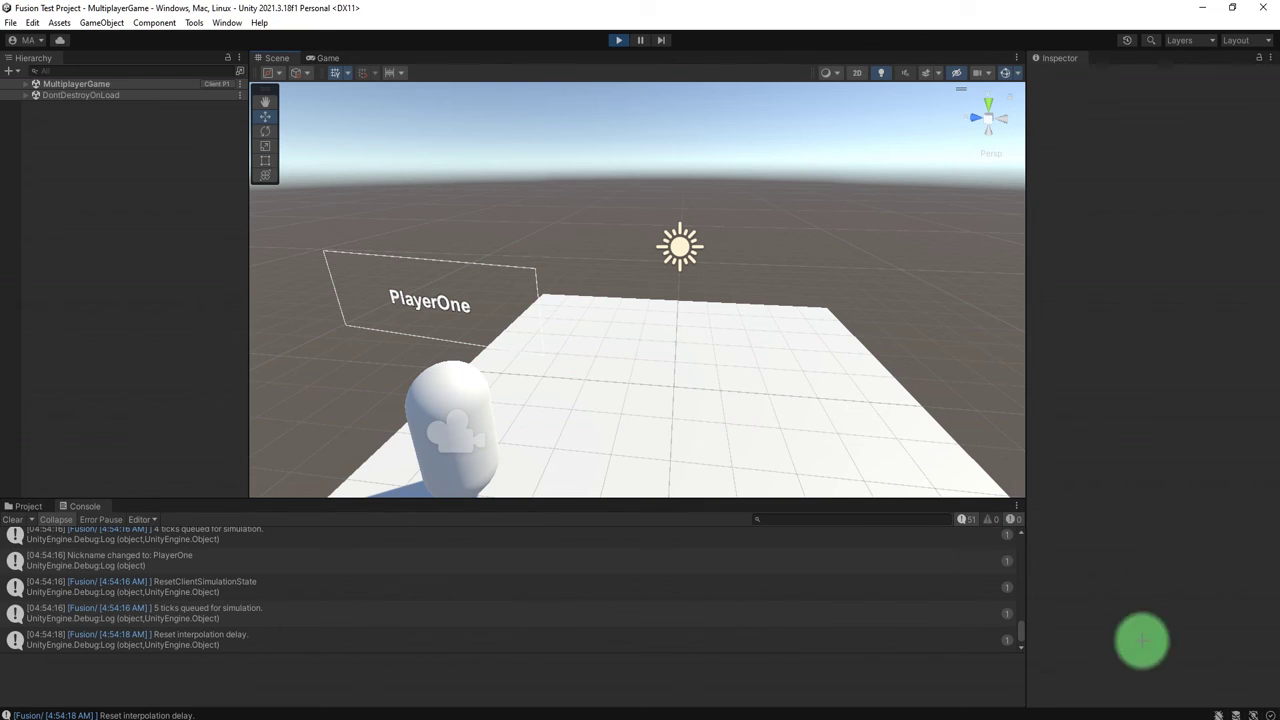
Launch Fusion Test Project.exe from the TestBuild folder and move its window to the right.
left_click(137, 714)
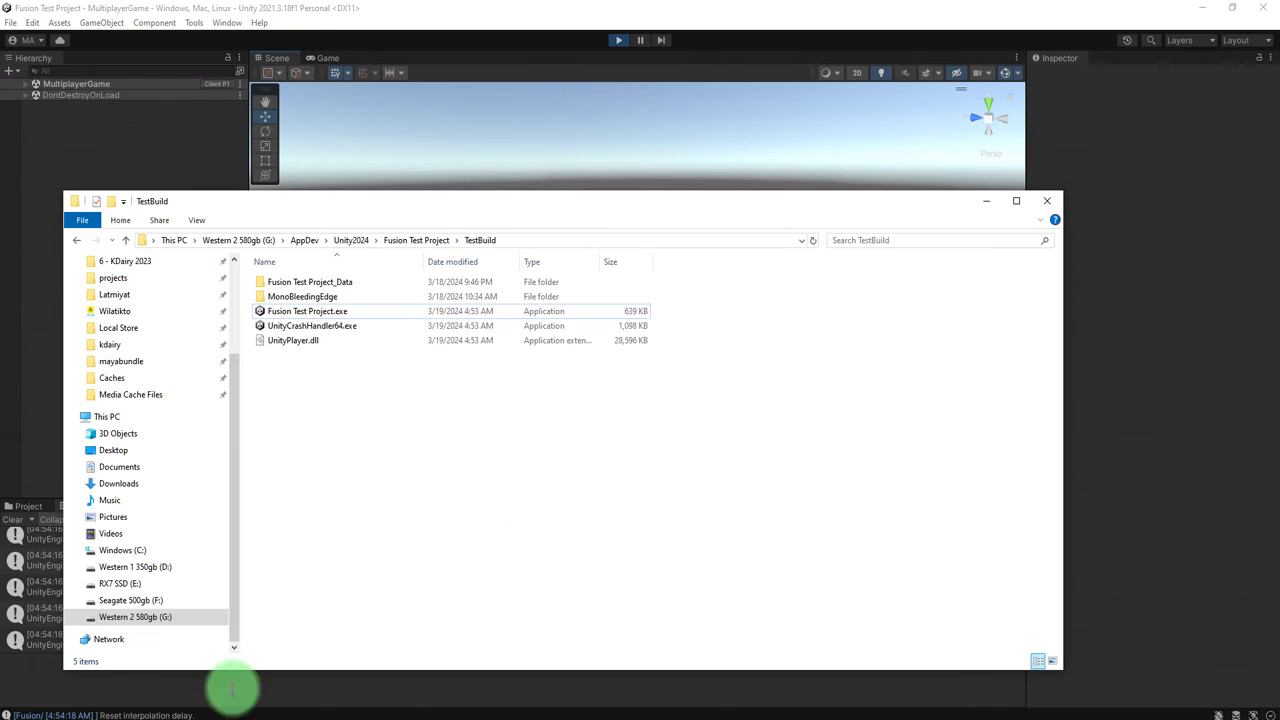
left_click(330, 313)
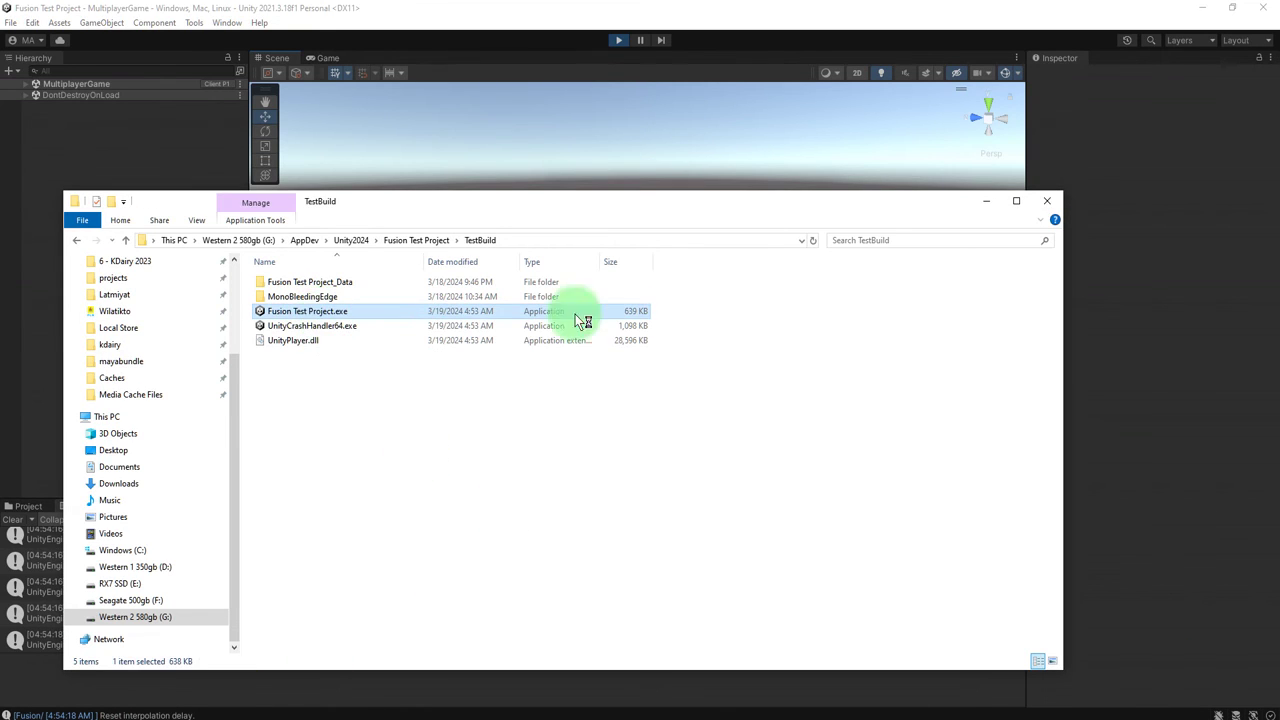
left_click(990, 202)
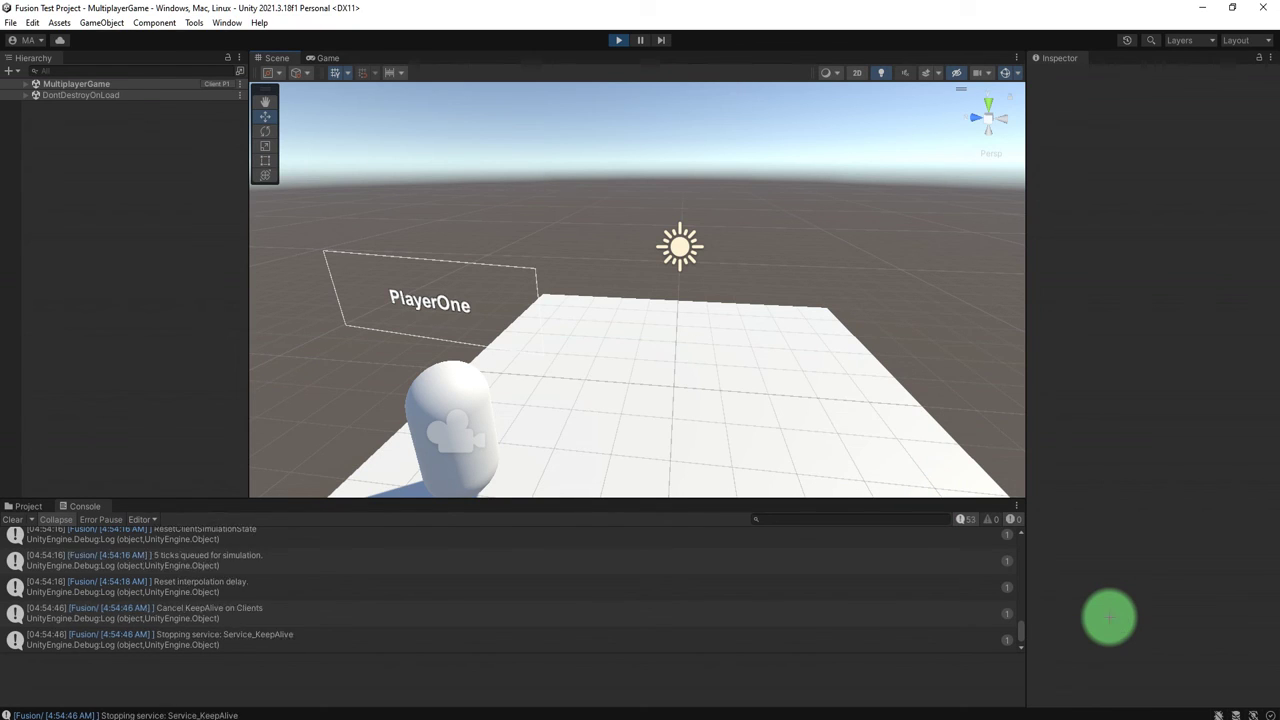
left_click_drag(943, 341, 991, 338)
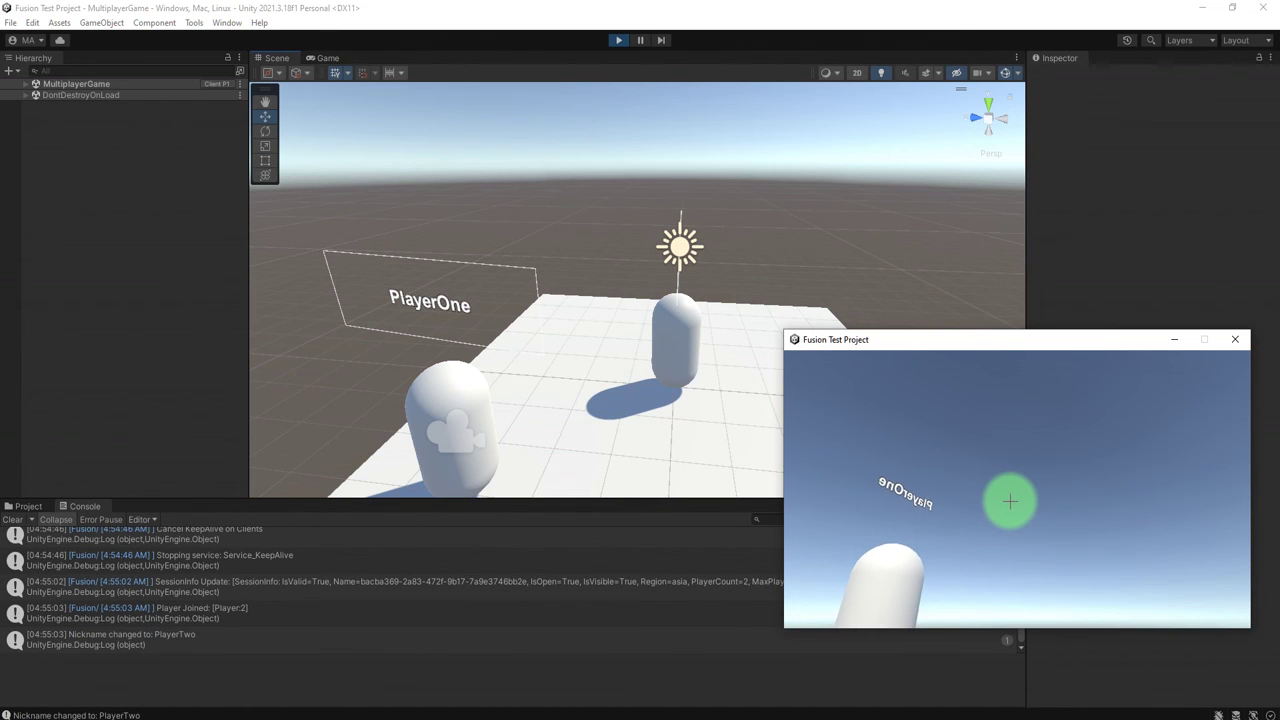
Steer PlayerTwo's capsule across the plane with the S and W keys in the build window.
key("s")
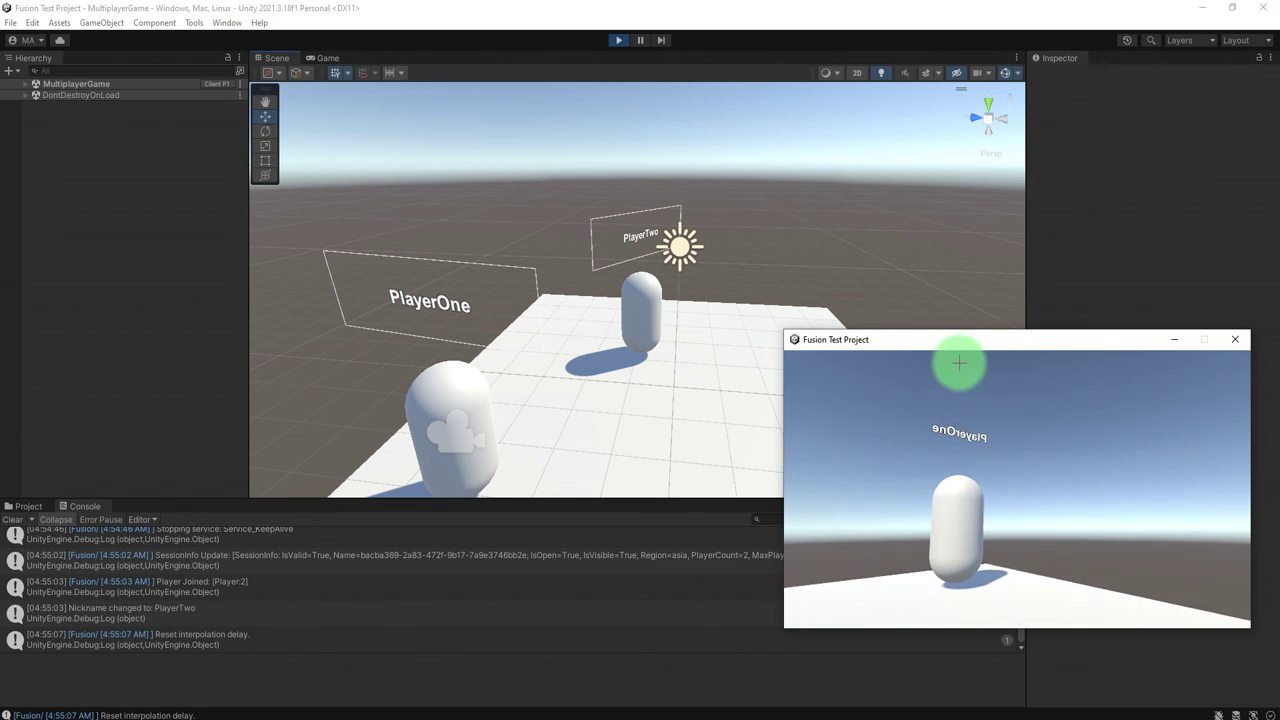
key("w")
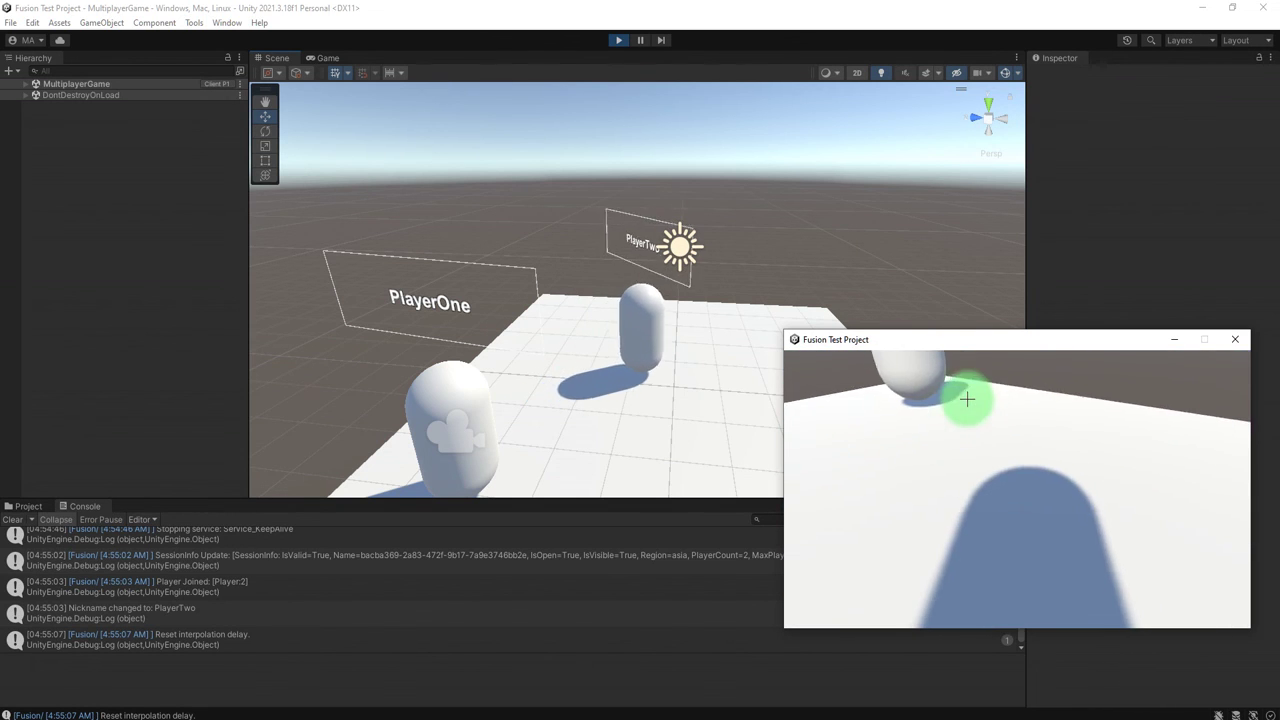
key("w")
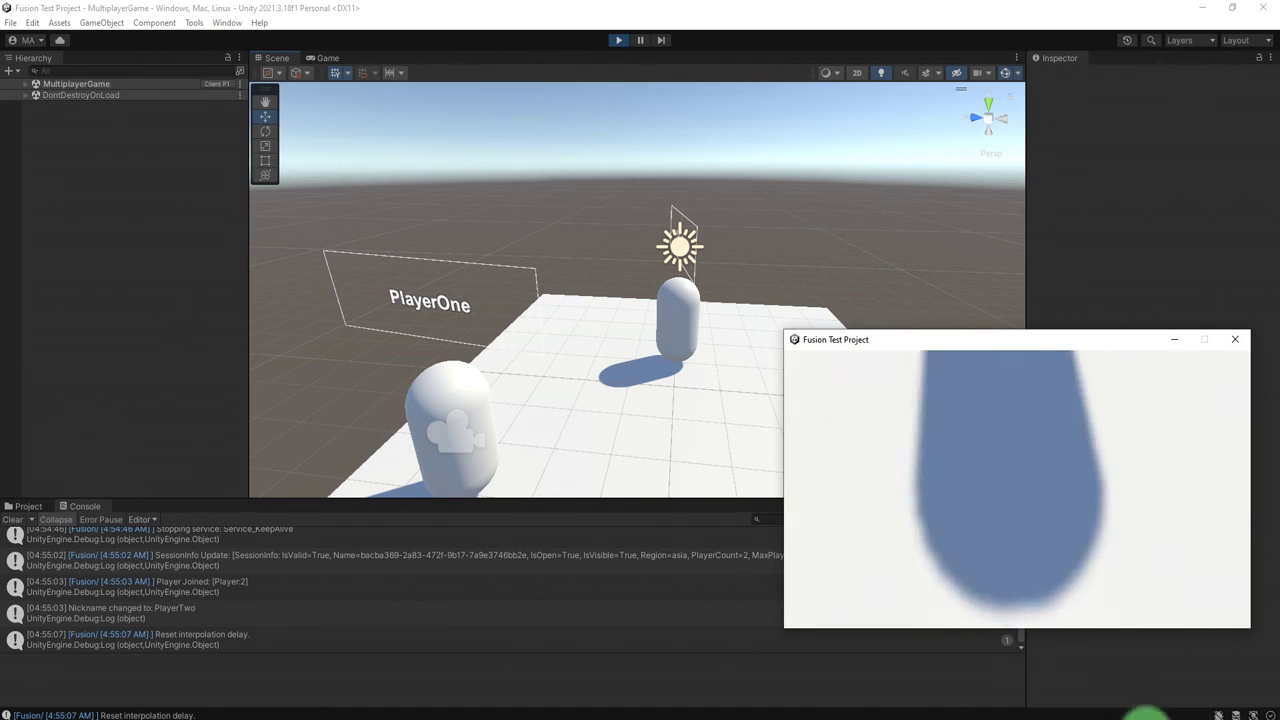